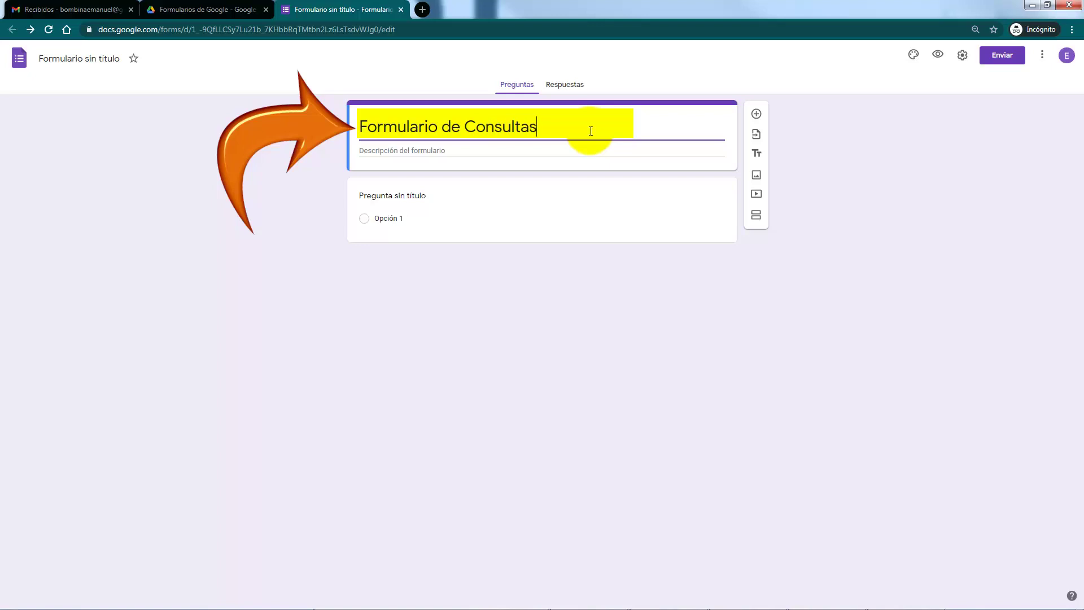
Step: Confirm the form heading 'Formulario de Consultas' by clicking outside the title field
{"action": "left_click", "coordinate": [880, 248]}
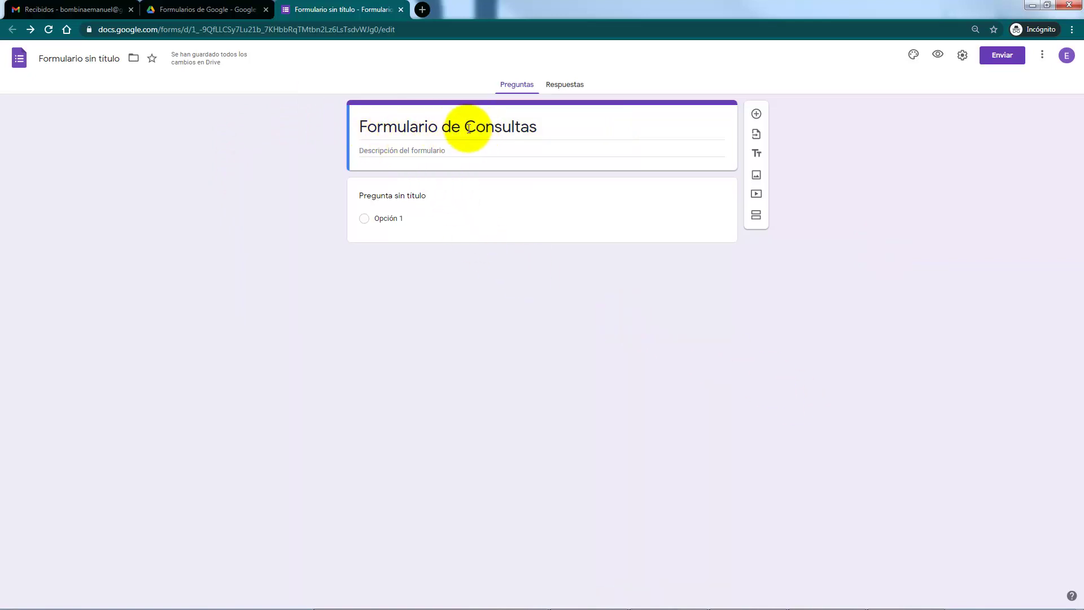
Step: Rename the document from 'Formulario sin título' to 'Formulario de Consultas'
{"action": "left_click", "coordinate": [100, 58]}
{"action": "key", "text": "Return"}
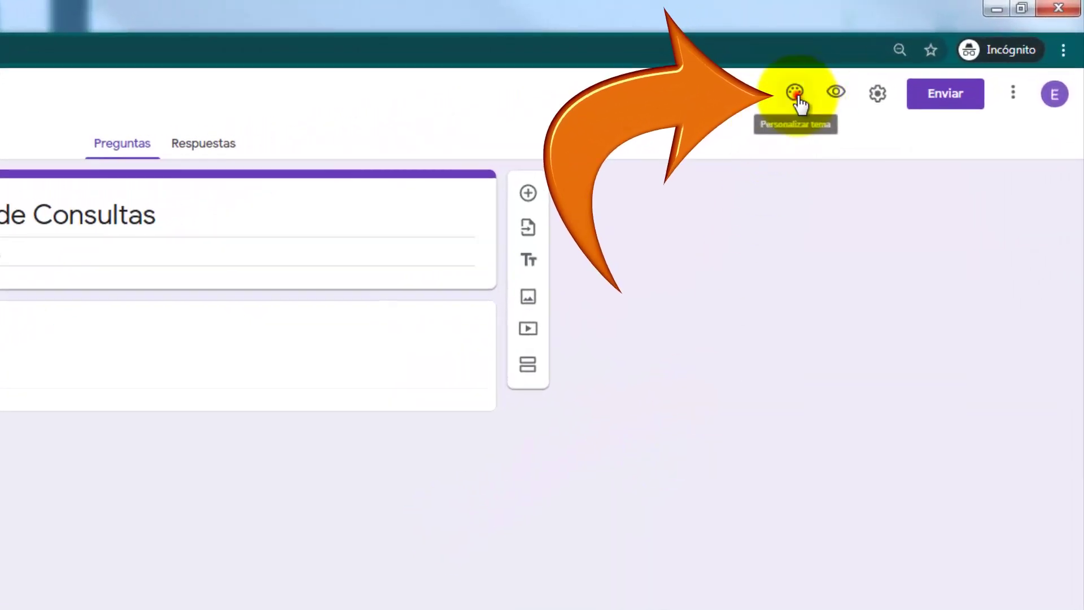
Step: Set the form's theme colour to the light-blue swatch
{"action": "left_click", "coordinate": [796, 96]}
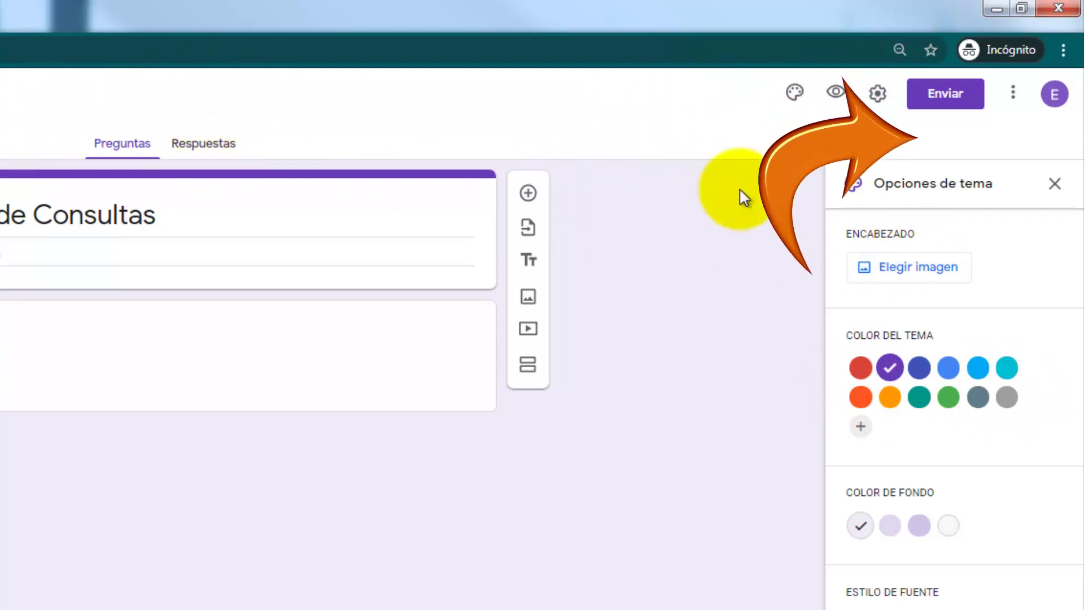
{"action": "left_click", "coordinate": [975, 371]}
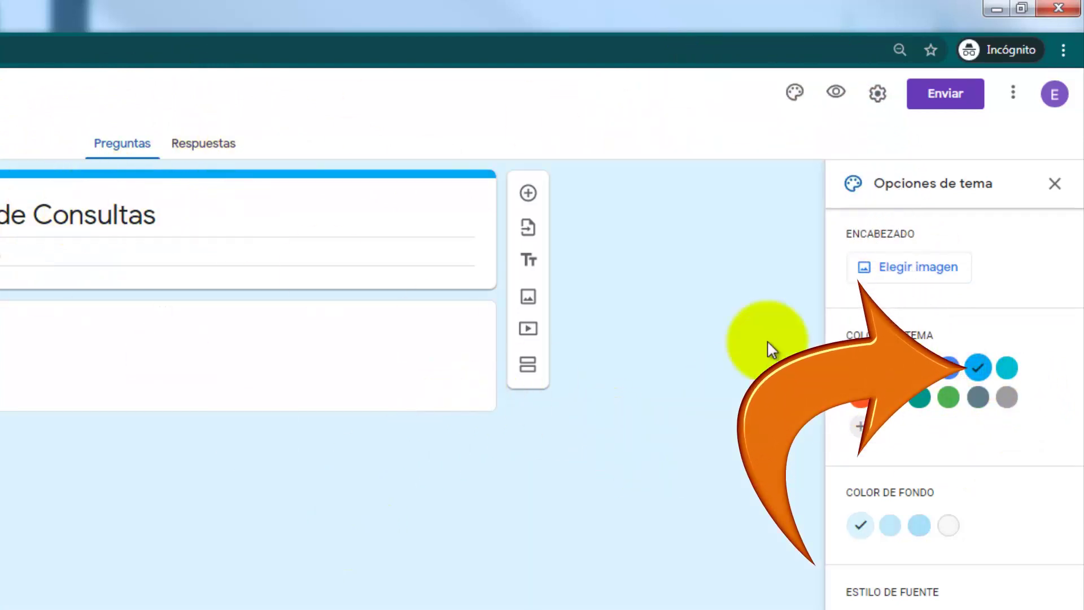
{"action": "left_click", "coordinate": [877, 95]}
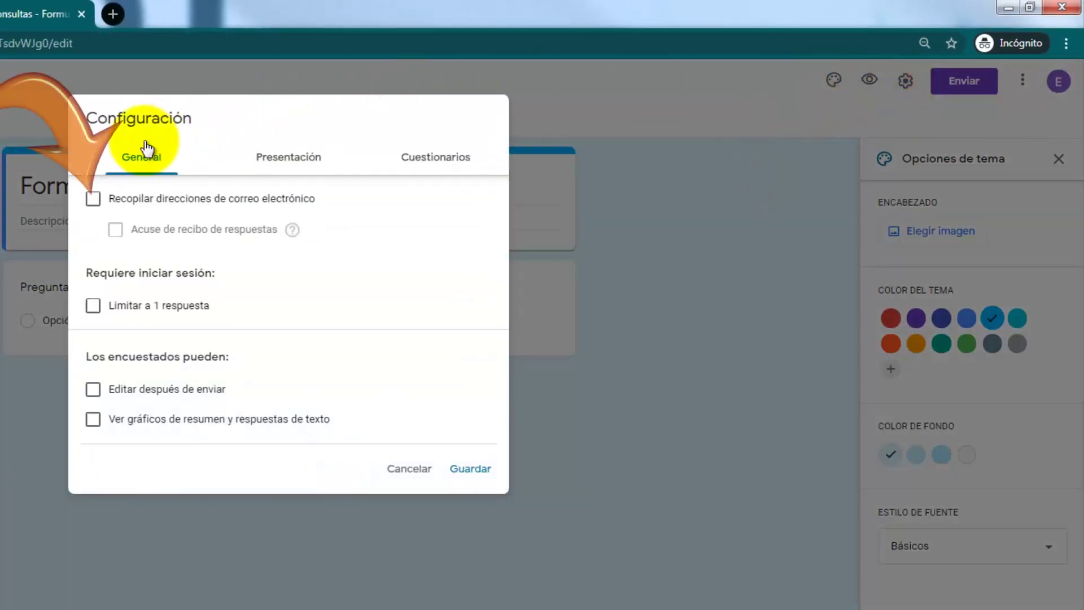
Step: Turn on email address collection and set response receipts to 'Siempre'
{"action": "left_click", "coordinate": [98, 199]}
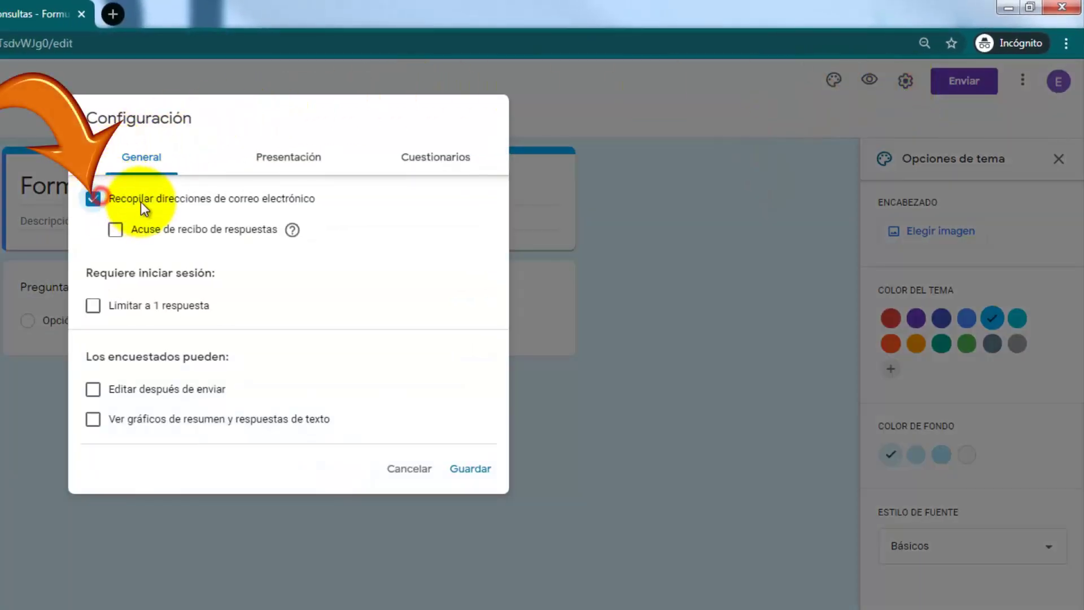
{"action": "left_click", "coordinate": [179, 228]}
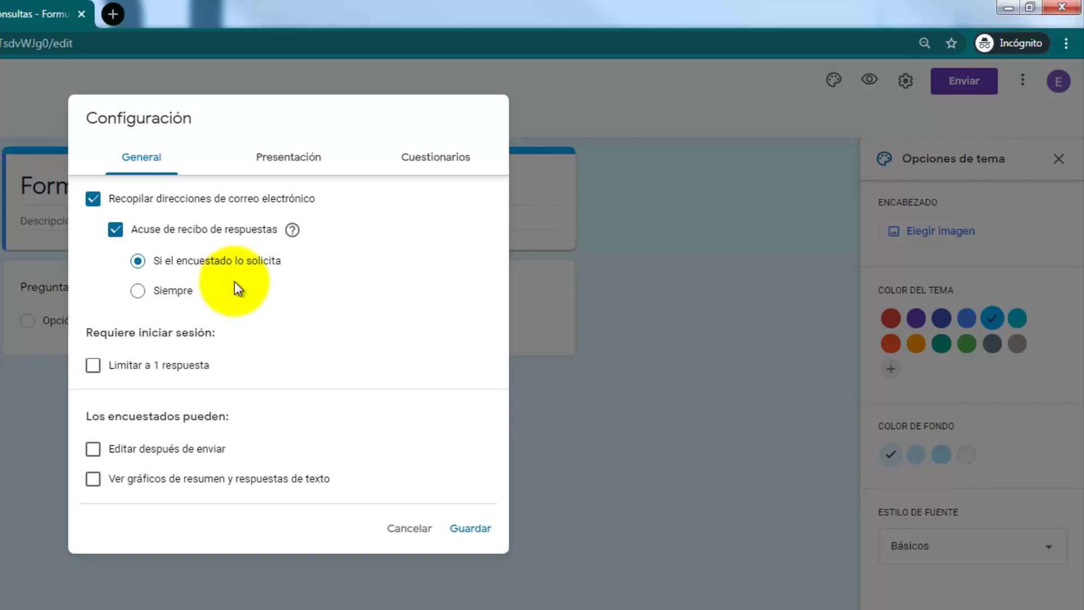
{"action": "left_click", "coordinate": [175, 296]}
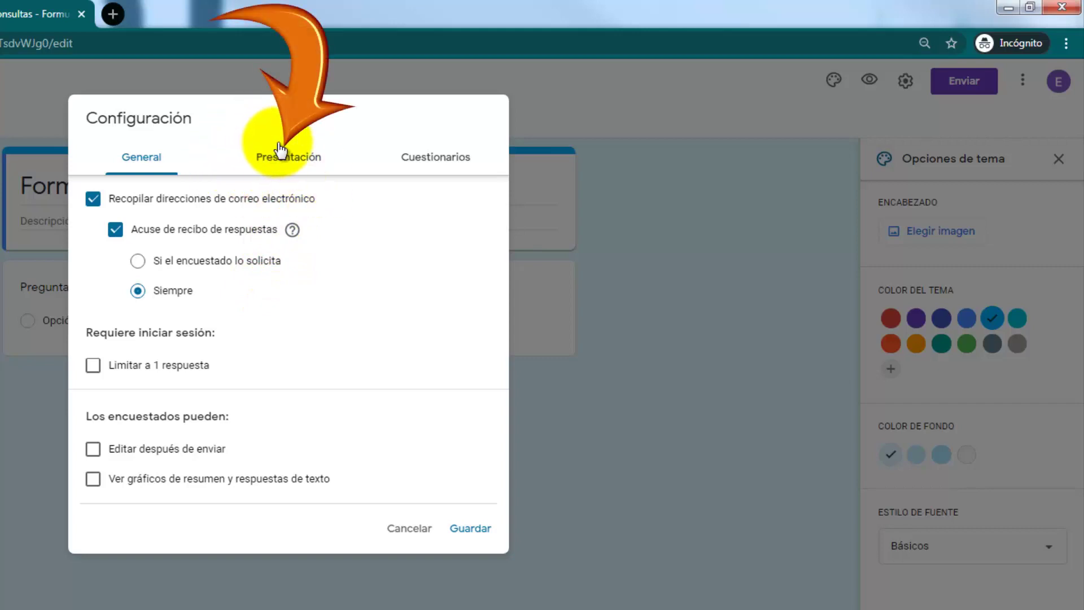
Step: Write the confirmation message 'Muchas gracias, se registró tu consulta. En breve te contactaremos,' plus a signature line
{"action": "left_click", "coordinate": [288, 159]}
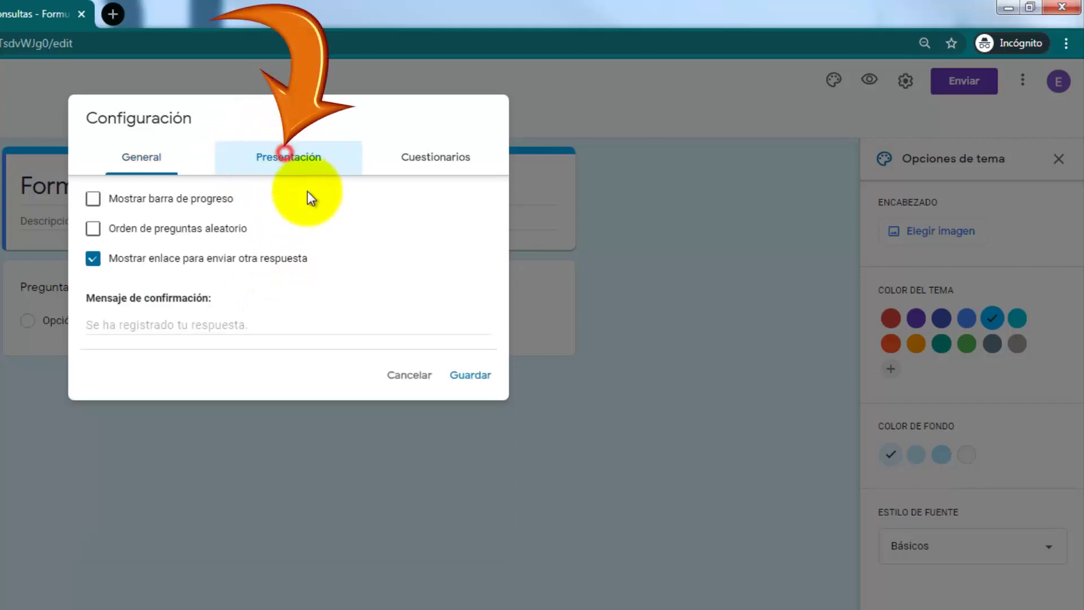
{"action": "left_click", "coordinate": [181, 323]}
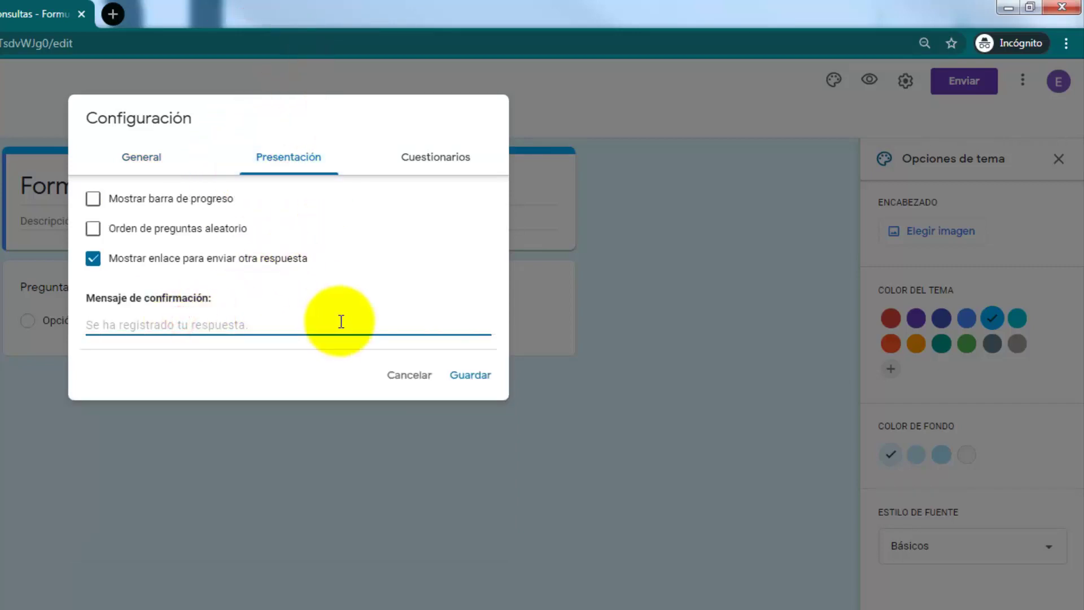
{"action": "type", "text": "Muchas"}
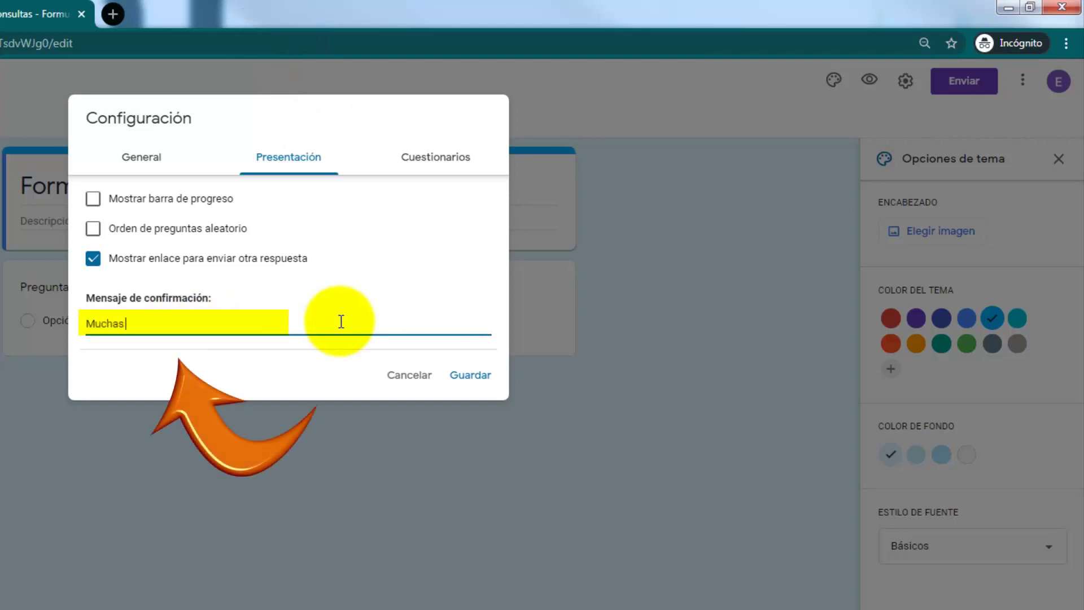
{"action": "type", "text": " graciasm"}
{"action": "key", "text": "BackSpace"}
{"action": "type", "text": ", se registró tu consulta."}
{"action": "key", "text": "Return"}
{"action": "type", "text": "En breve te c"}
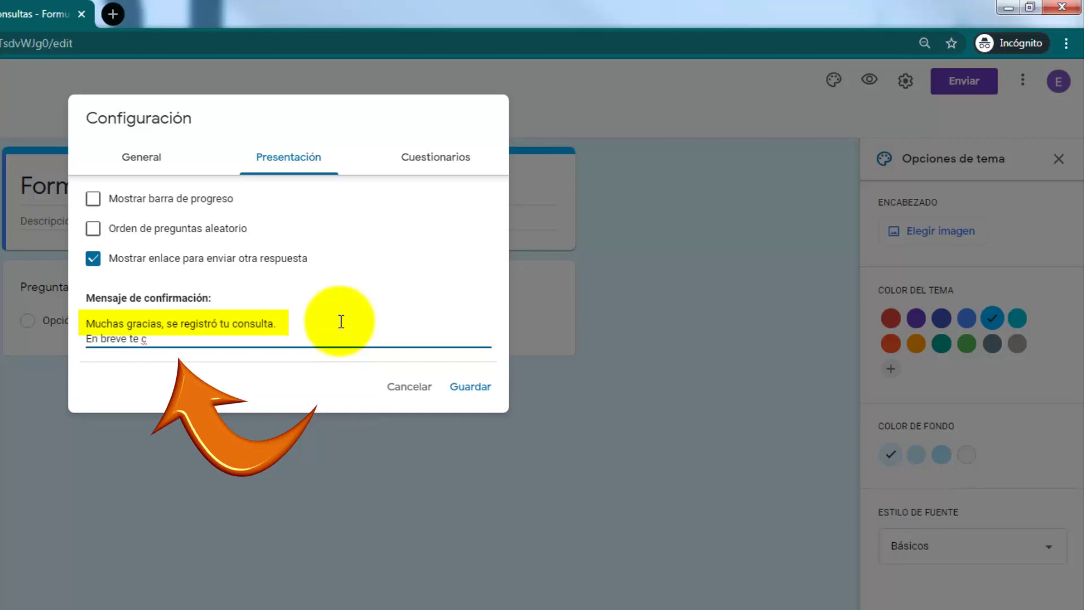
{"action": "type", "text": "ontact"}
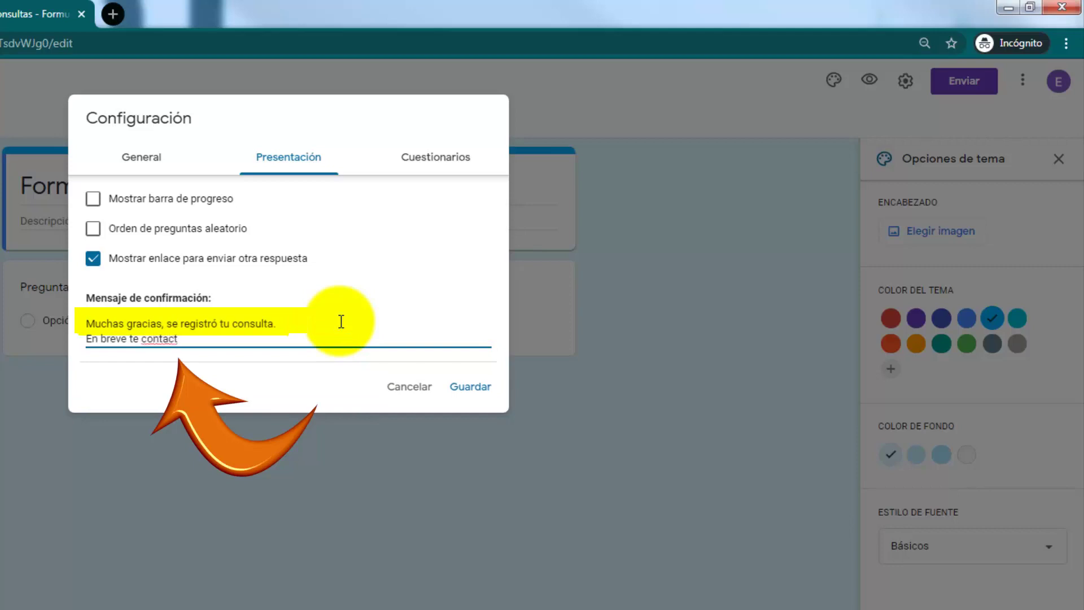
{"action": "type", "text": "aremos,"}
{"action": "key", "text": "Return"}
{"action": "type", "text": "Ing"}
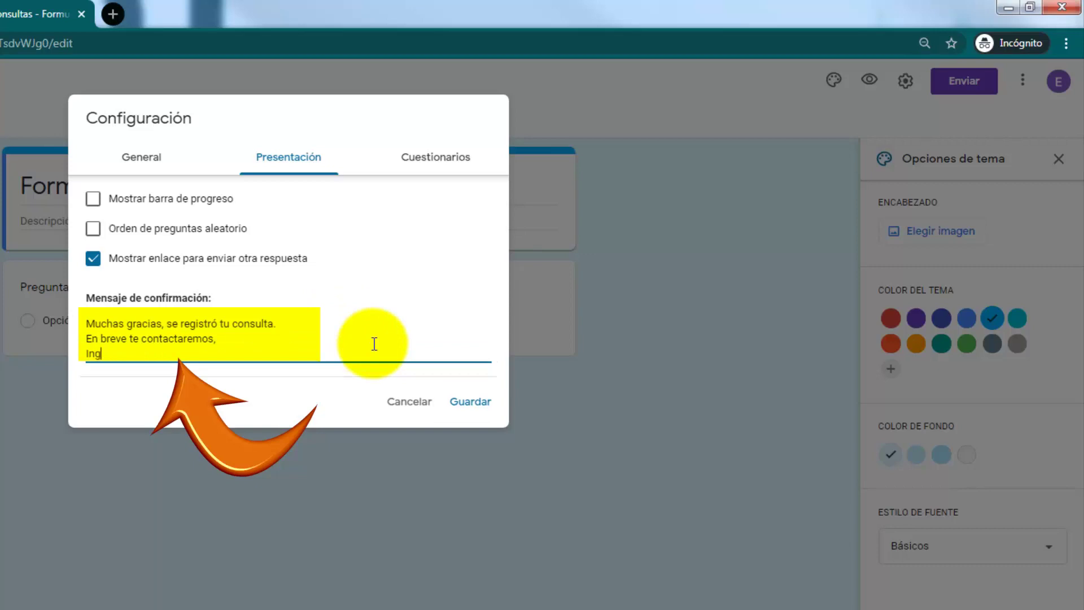
{"action": "type", "text": ". Emanuel Bombina"}
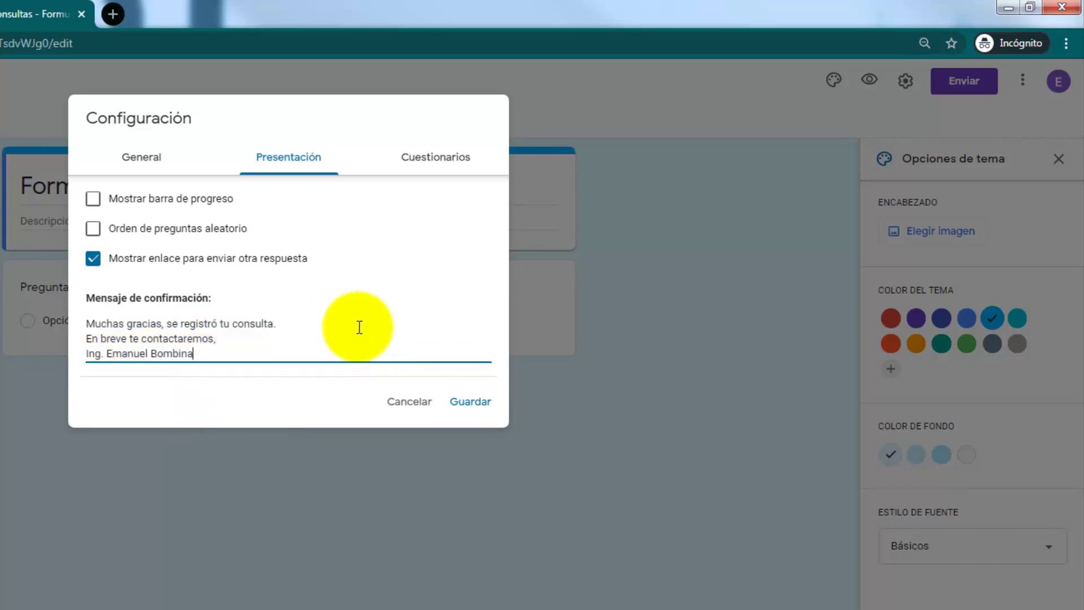
Step: Remove the link for submitting another response and save the settings
{"action": "left_click", "coordinate": [93, 258]}
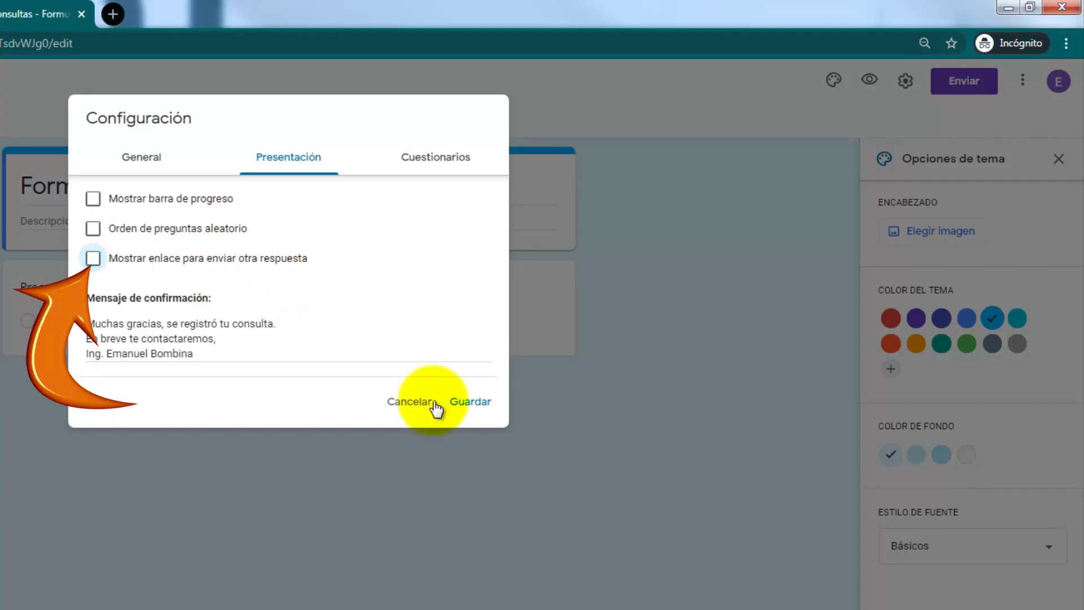
{"action": "left_click", "coordinate": [144, 157]}
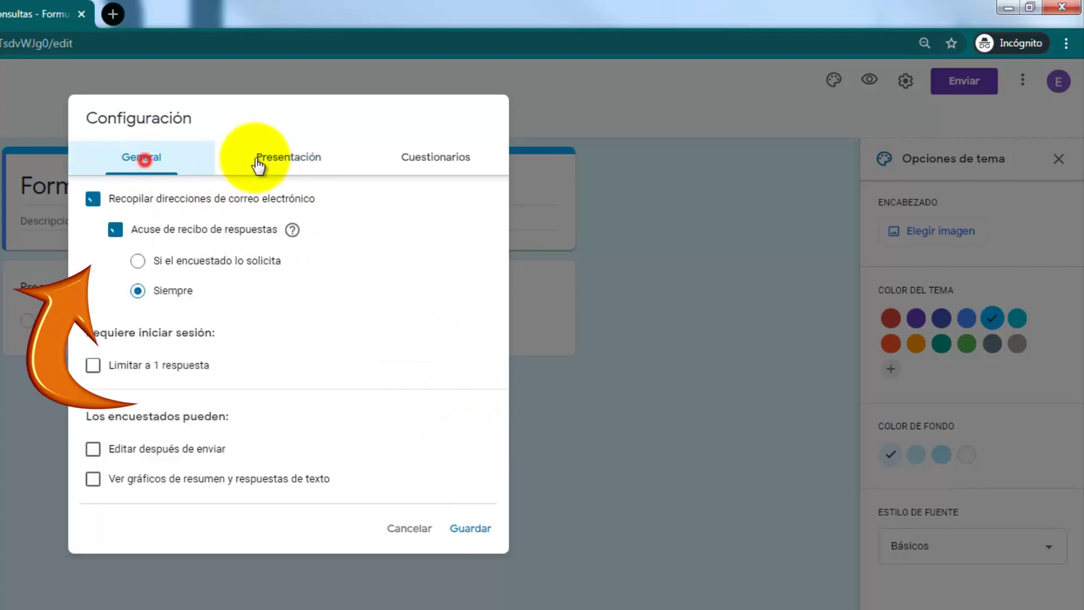
{"action": "left_click", "coordinate": [258, 157]}
{"action": "left_click", "coordinate": [427, 156]}
{"action": "left_click", "coordinate": [302, 159]}
{"action": "left_click", "coordinate": [138, 154]}
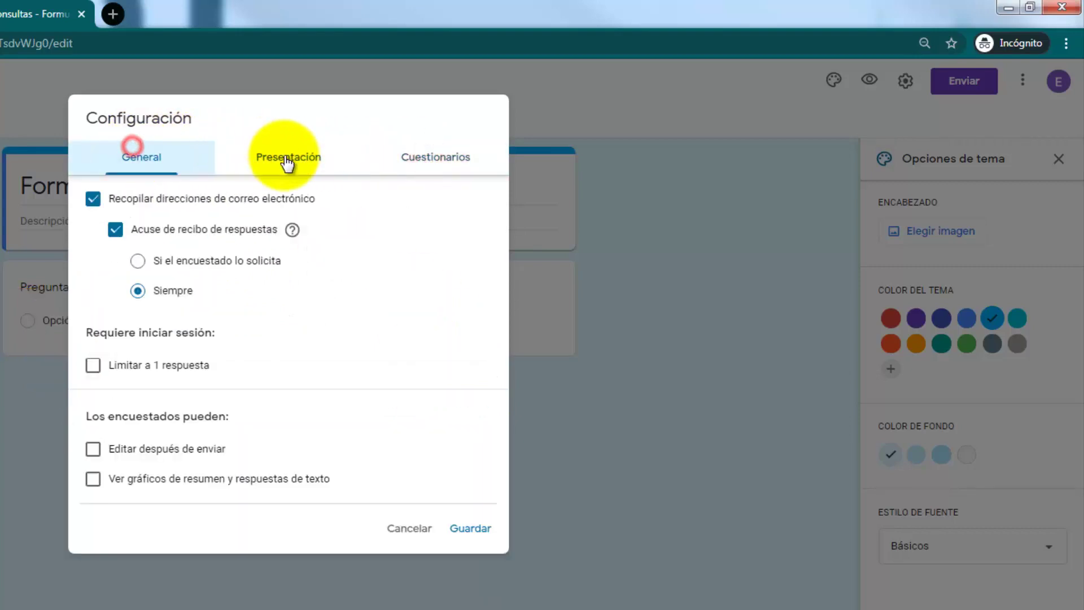
{"action": "left_click", "coordinate": [287, 157]}
{"action": "left_click", "coordinate": [412, 157]}
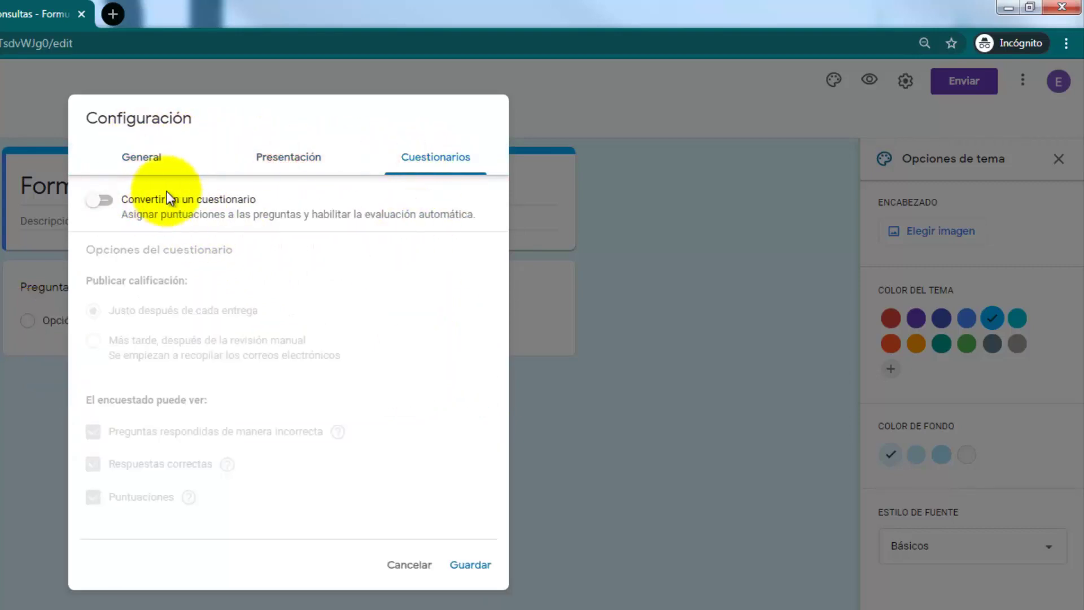
{"action": "left_click", "coordinate": [141, 161]}
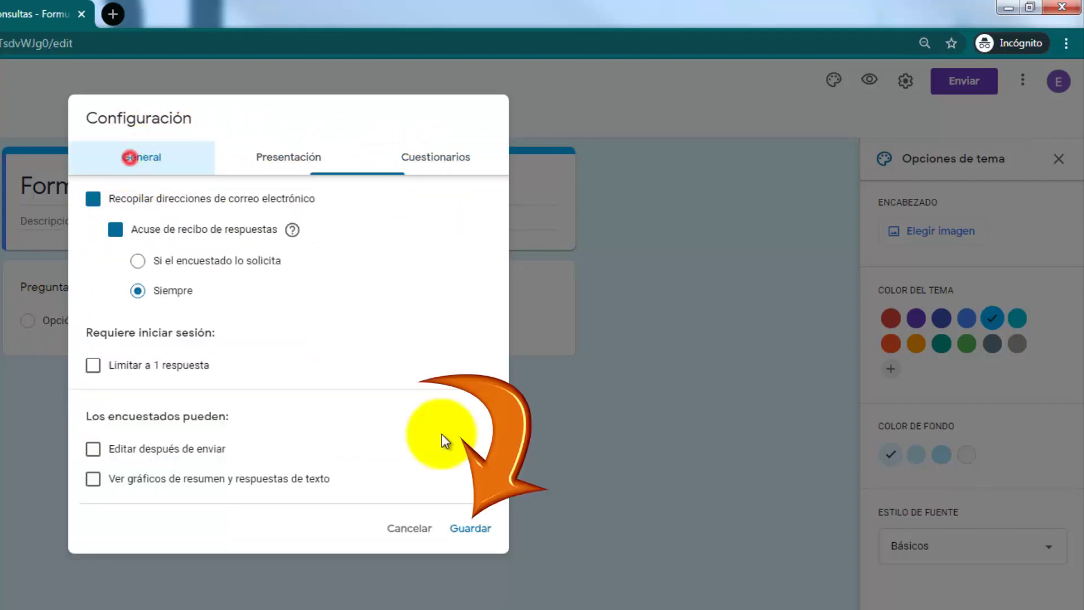
{"action": "left_click", "coordinate": [479, 528]}
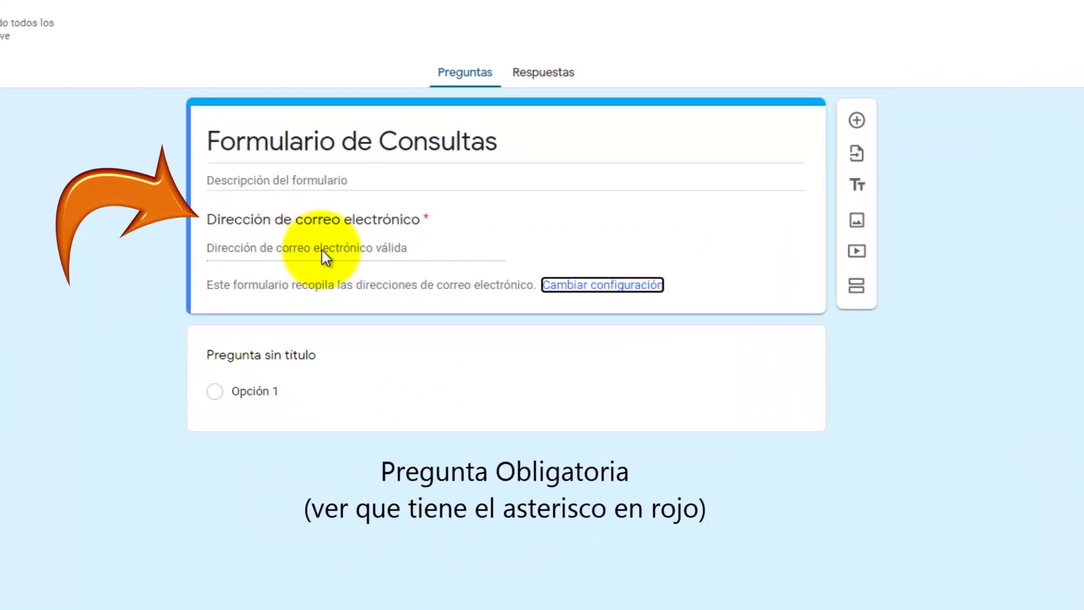
Step: Add short-answer questions 'Nombre' and 'Teléfono de contacto'
{"action": "left_click", "coordinate": [310, 358]}
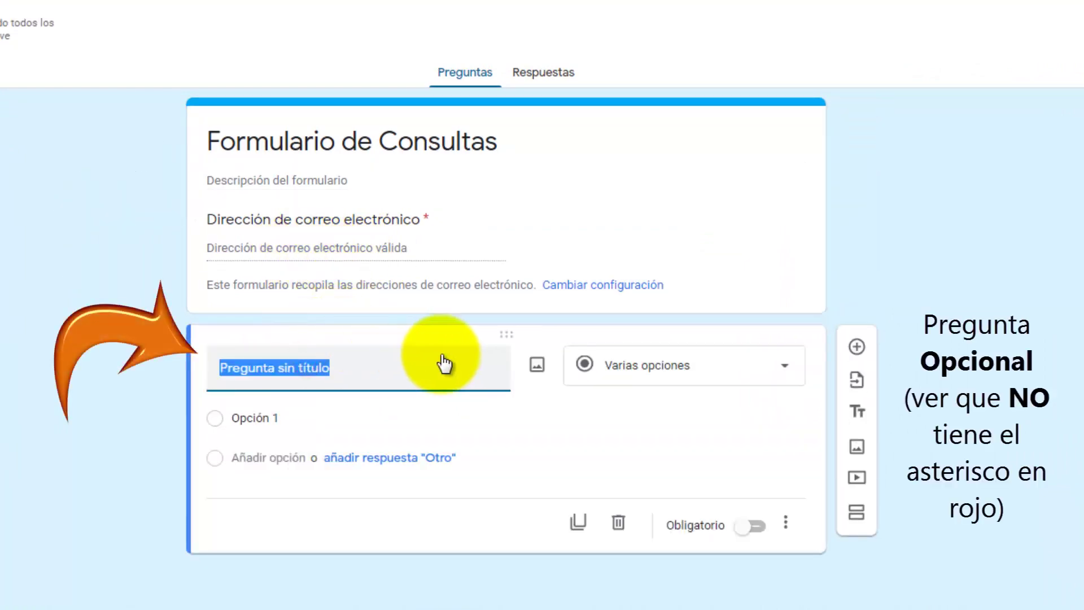
{"action": "type", "text": "Nombre"}
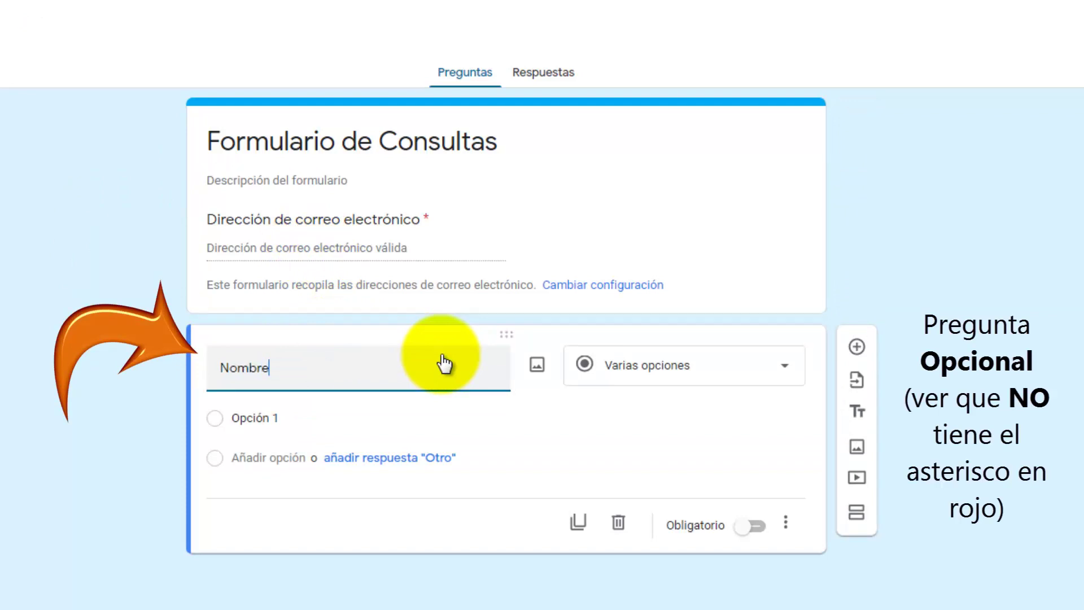
{"action": "left_click", "coordinate": [608, 372]}
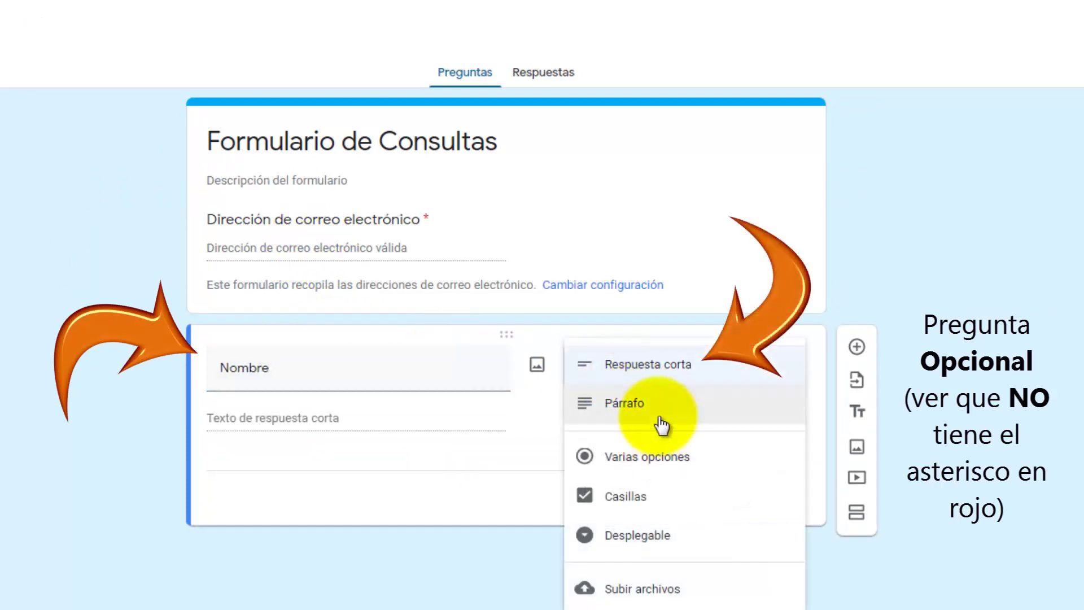
{"action": "left_click", "coordinate": [655, 366]}
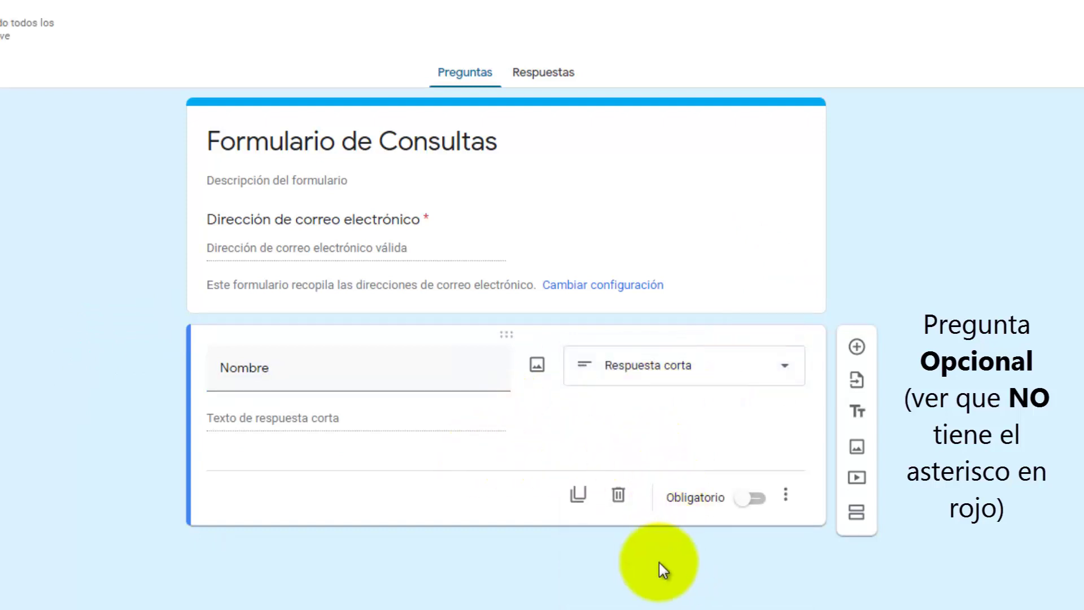
{"action": "left_click", "coordinate": [860, 346]}
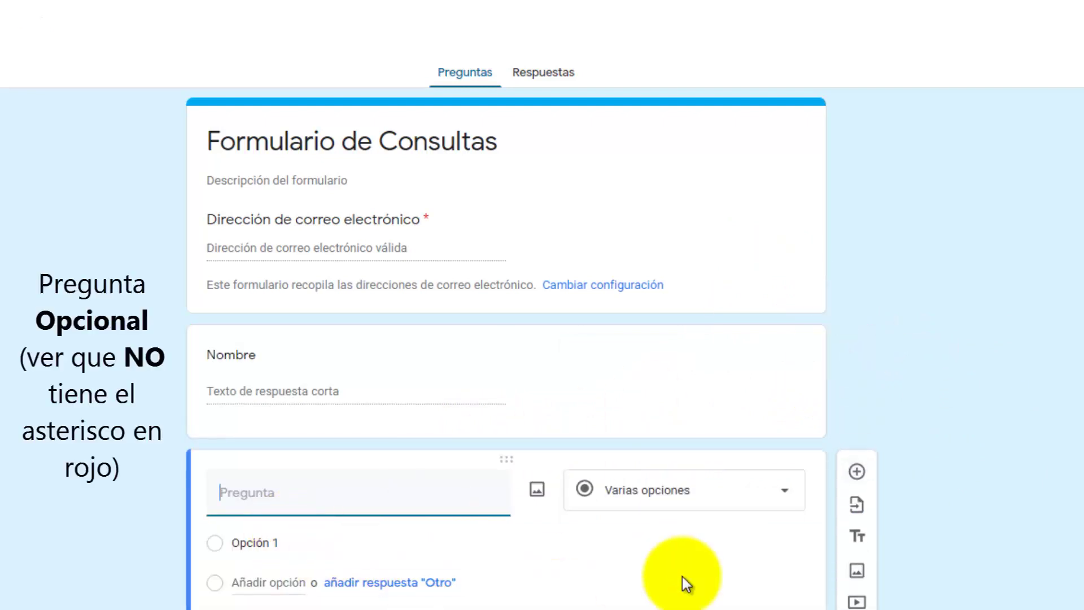
{"action": "type", "text": "Telé"}
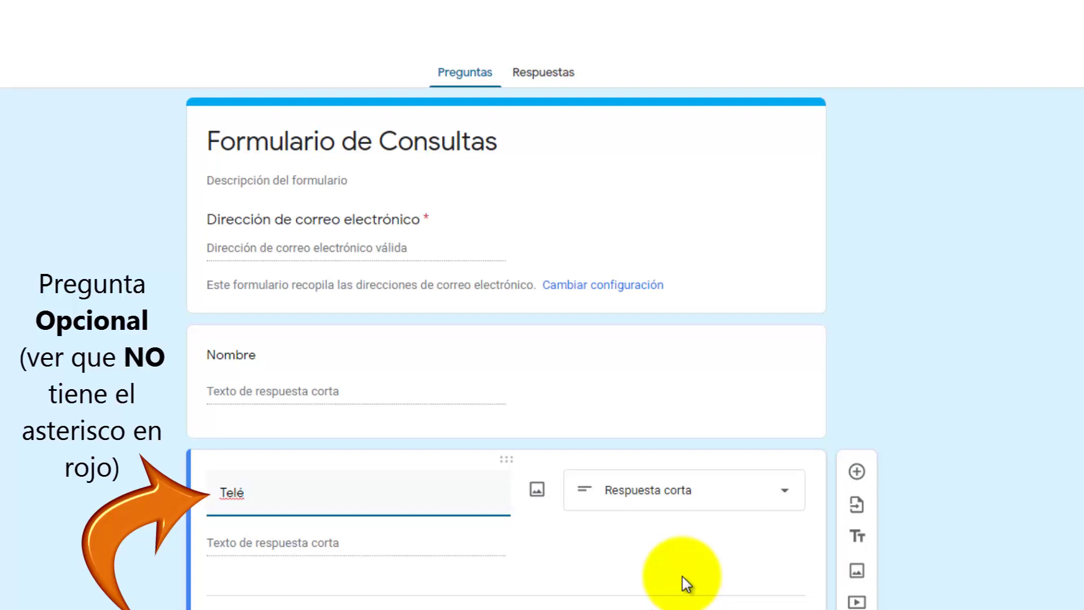
{"action": "type", "text": "fono de contacto"}
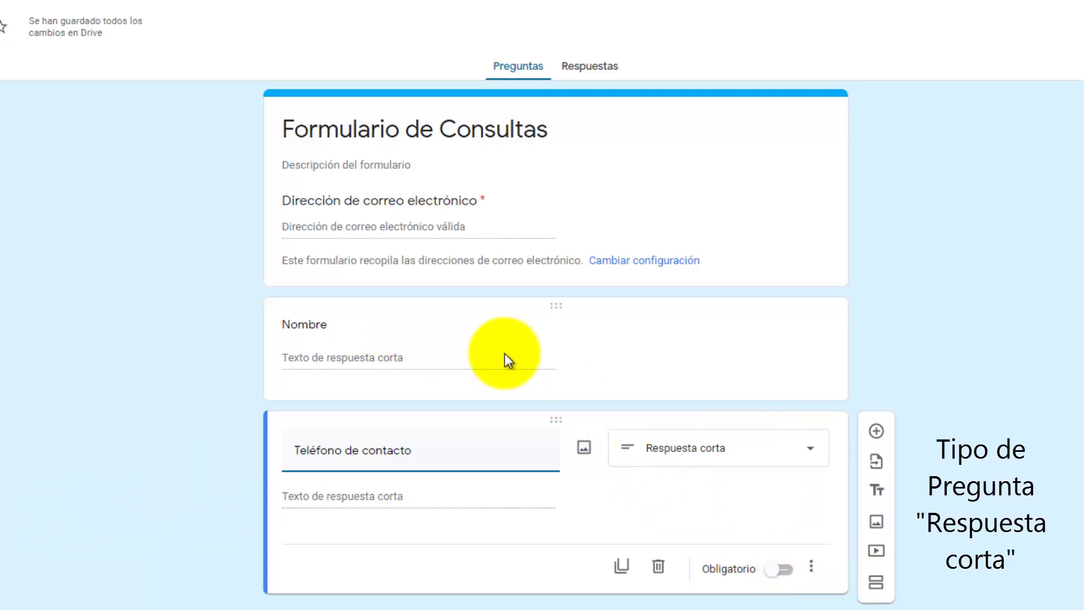
Step: Add a required Párrafo question titled 'Su Consulta'
{"action": "left_click", "coordinate": [875, 431]}
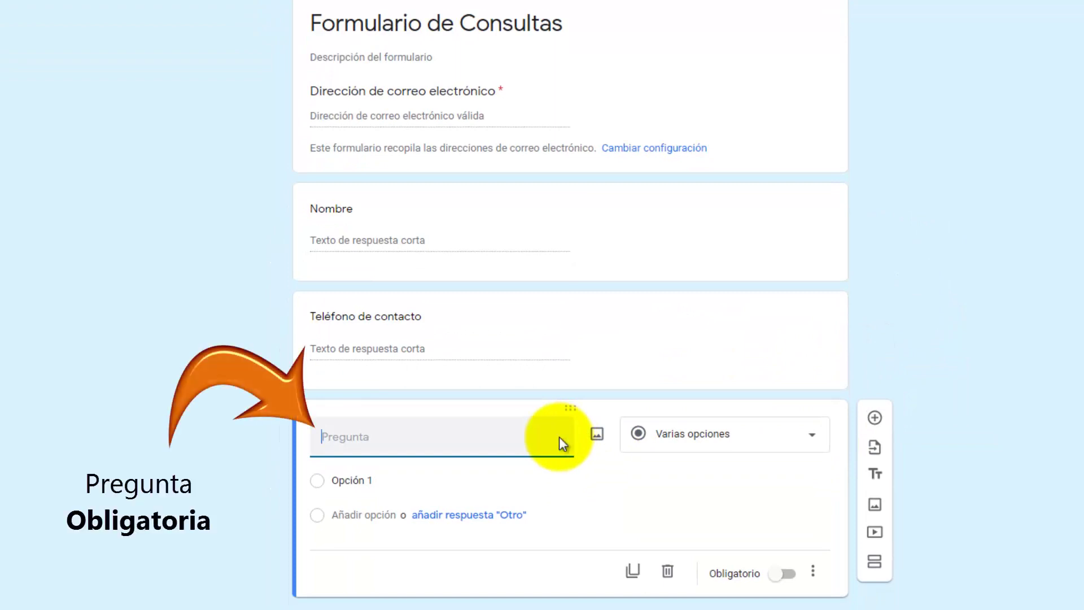
{"action": "type", "text": "Su Consulta"}
{"action": "left_click", "coordinate": [666, 441]}
{"action": "left_click", "coordinate": [671, 398]}
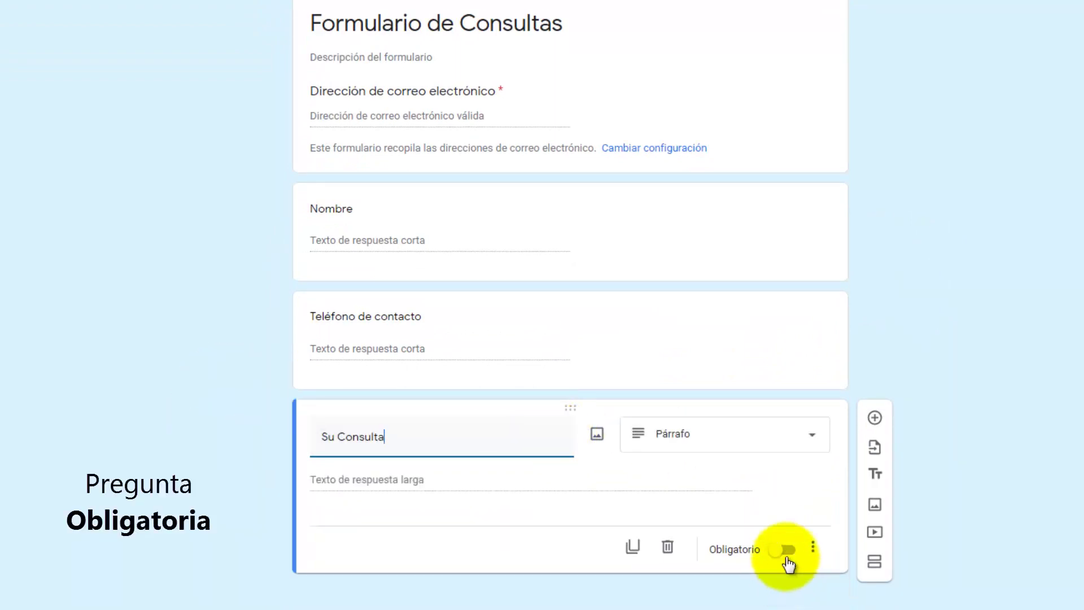
{"action": "left_click", "coordinate": [786, 552]}
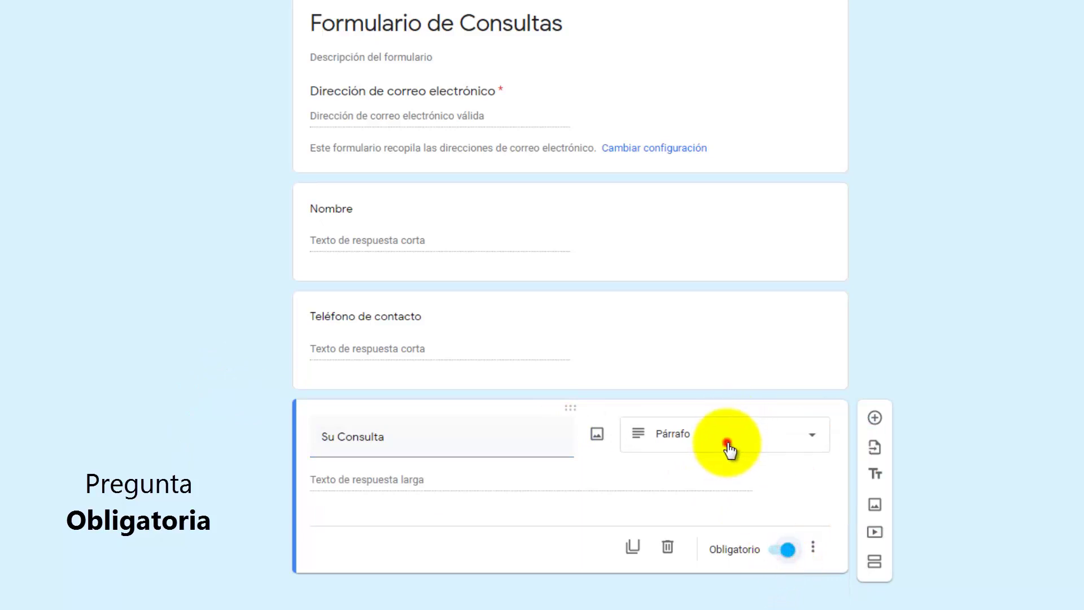
{"action": "left_click", "coordinate": [731, 447]}
{"action": "left_click", "coordinate": [681, 302]}
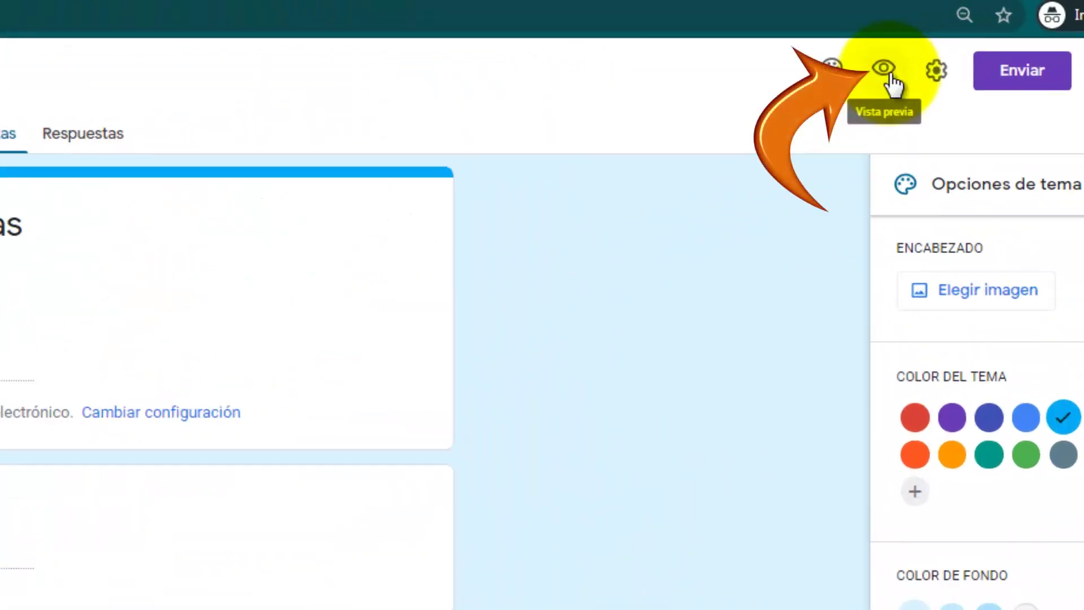
Step: Open the form in Vista previa as respondents see it
{"action": "left_click", "coordinate": [885, 72]}
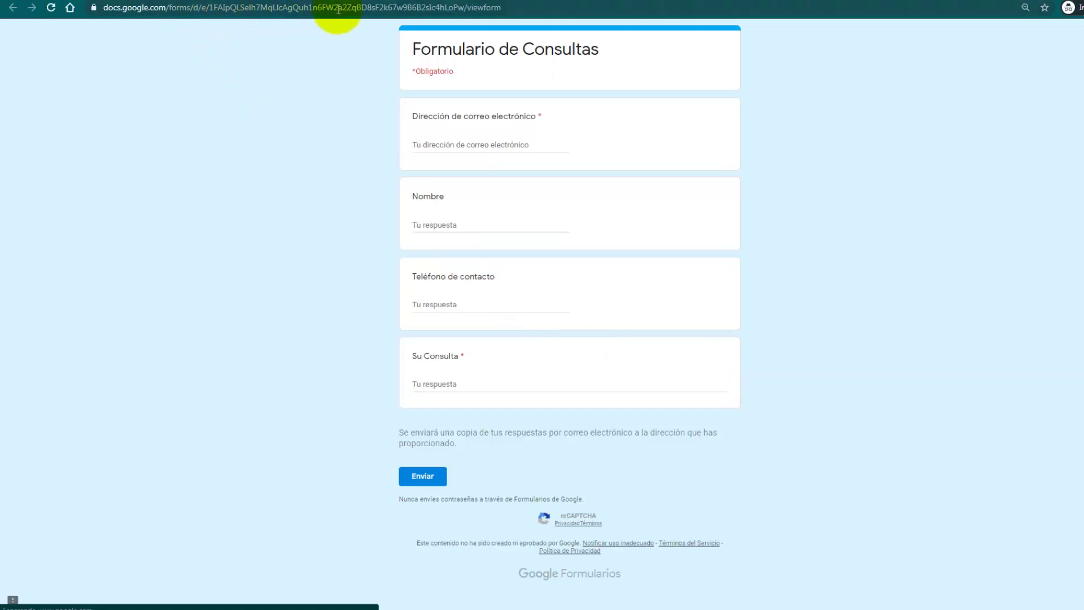
{"action": "left_click", "coordinate": [357, 13]}
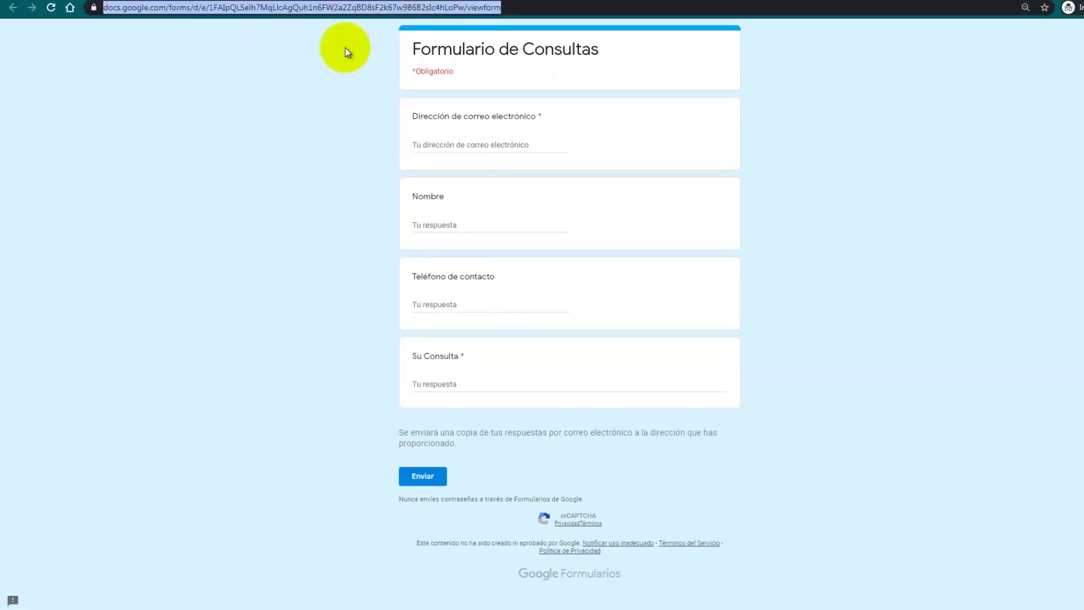
{"action": "left_click", "coordinate": [737, 281]}
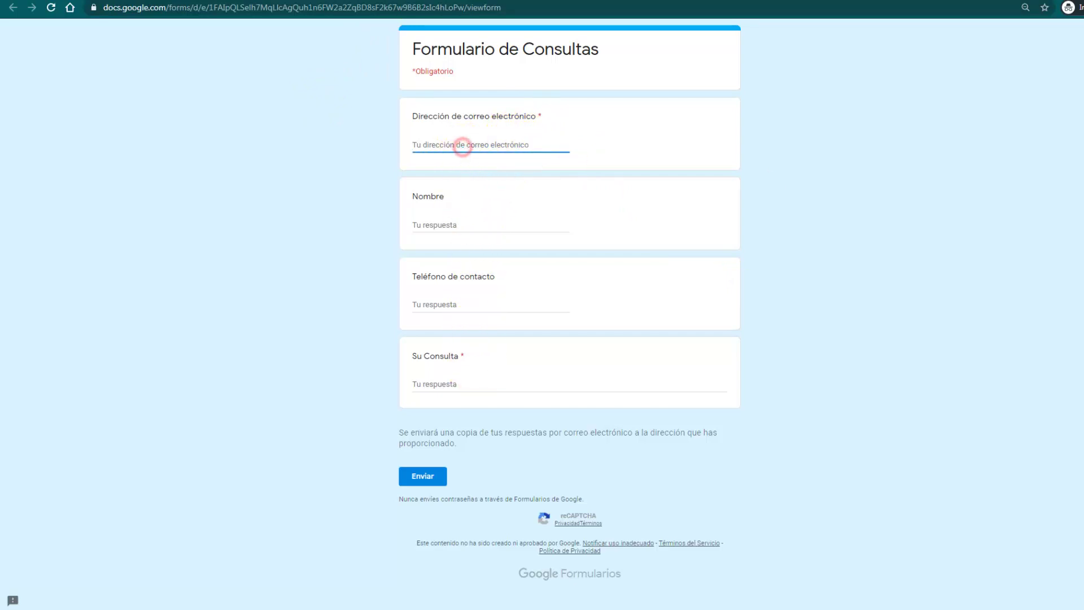
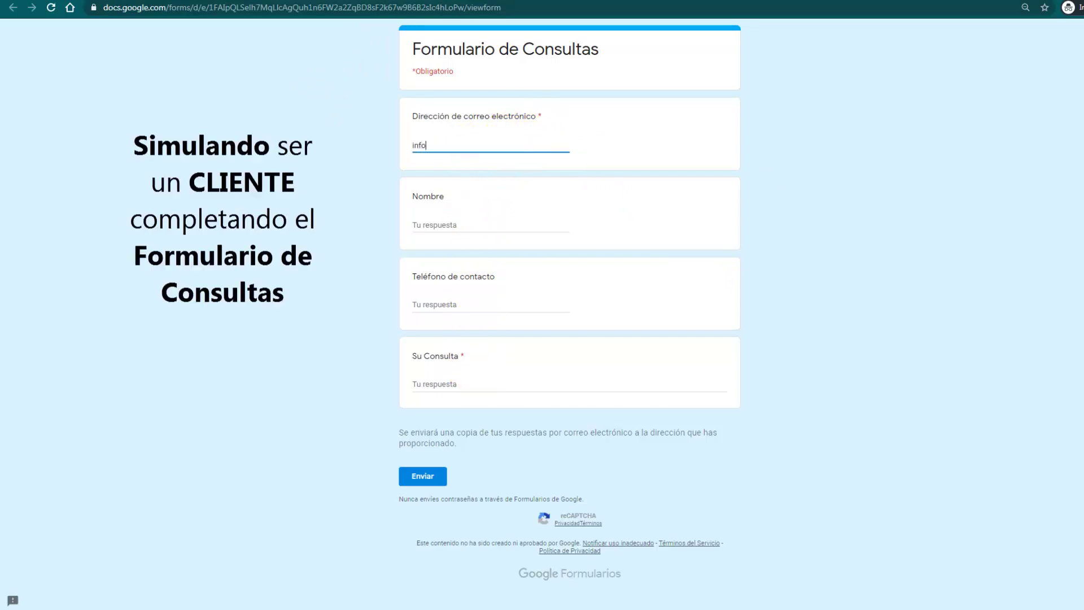
Step: Fill in a test email, name, phone number and 'Quería consultar por una página web'
{"action": "key", "text": "Tab"}
{"action": "type", "text": "Emanuel"}
{"action": "key", "text": "Tab"}
{"action": "type", "text": "223454545"}
{"action": "key", "text": "Tab"}
{"action": "type", "text": "Quería con"}
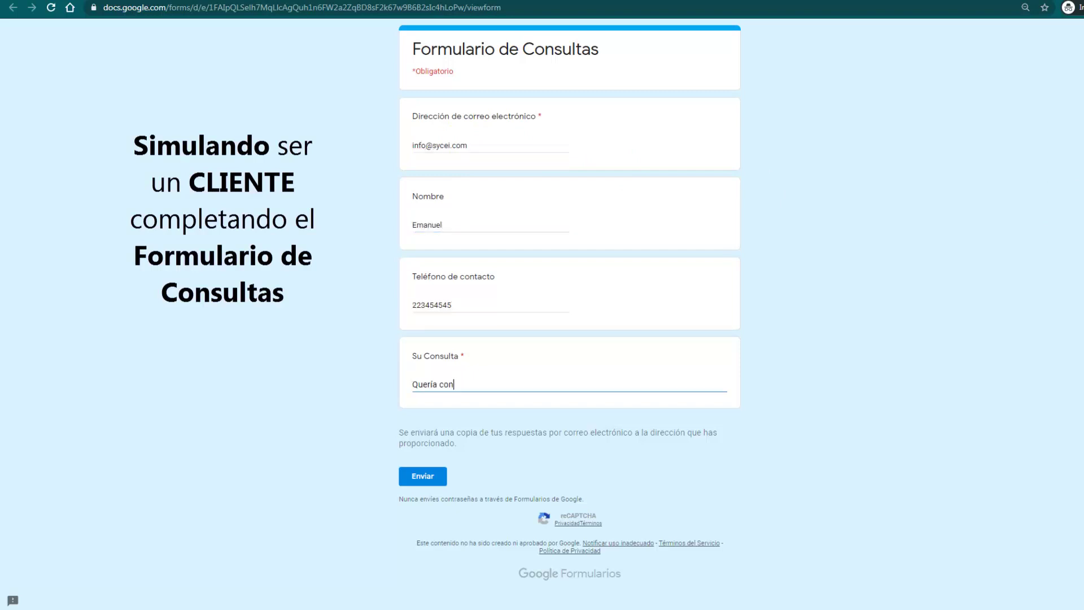
{"action": "type", "text": "sultar por una página web"}
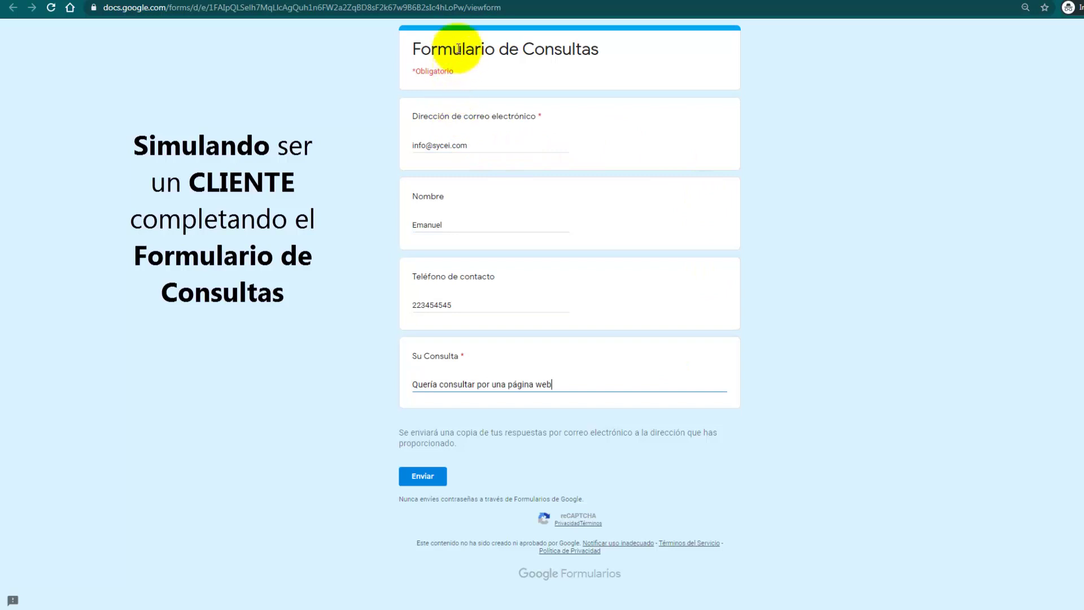
Step: Submit the filled-in test response with Enviar
{"action": "left_click", "coordinate": [426, 481]}
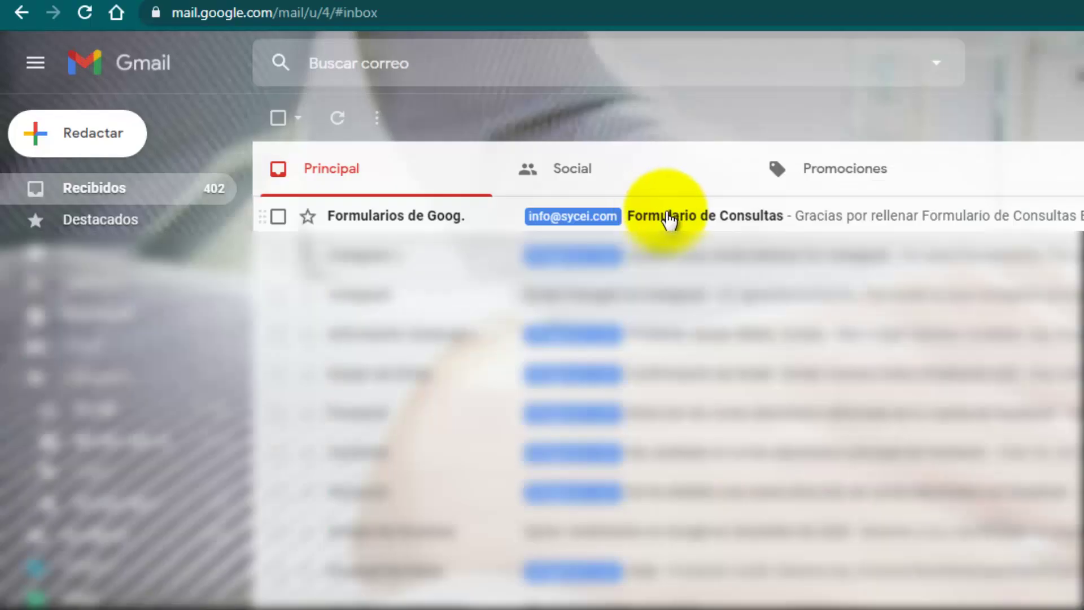
Step: Open the Formulario de Consultas receipt email and scroll through the submitted answers
{"action": "left_click", "coordinate": [667, 217]}
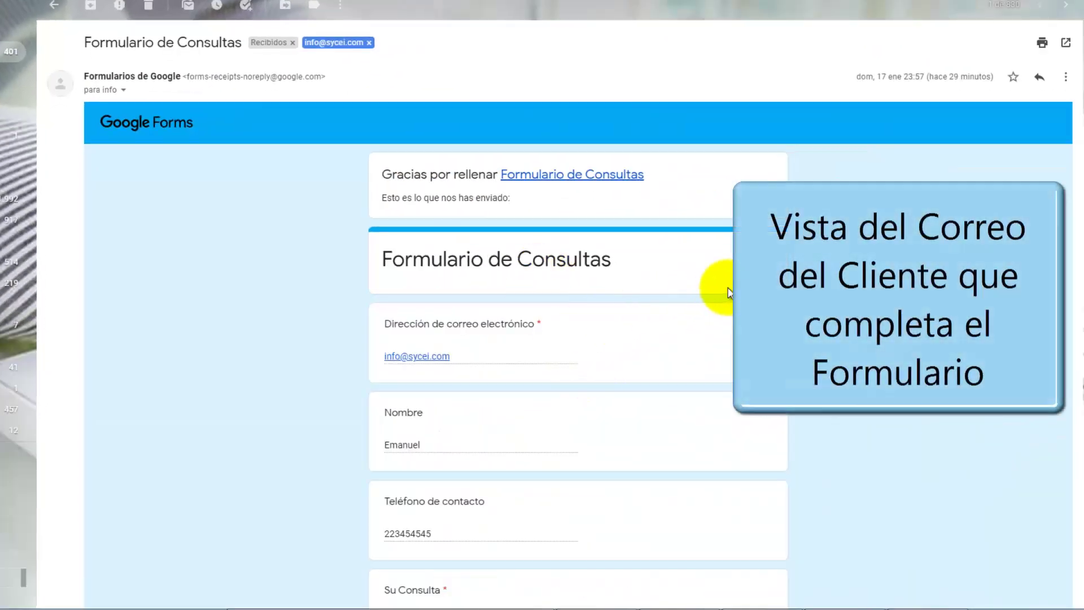
{"action": "scroll", "coordinate": [578, 316], "scroll_direction": "down", "scroll_amount": 2}
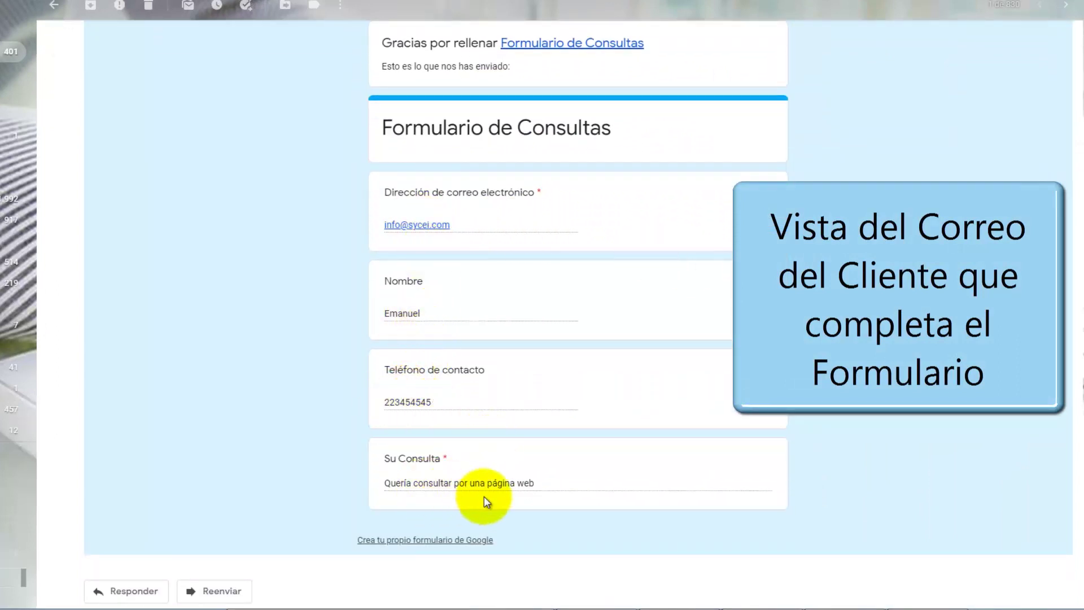
{"action": "scroll", "coordinate": [486, 491], "scroll_direction": "up", "scroll_amount": 1}
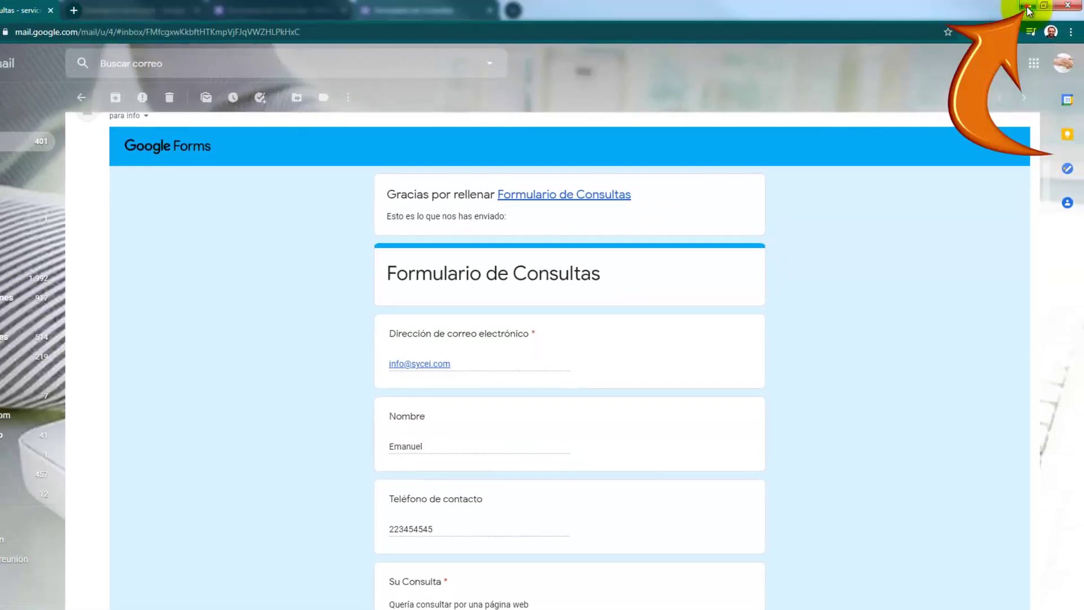
Step: Back in the form editor, review the single response in Resumen, Pregunta and Individual views
{"action": "left_click", "coordinate": [1028, 7]}
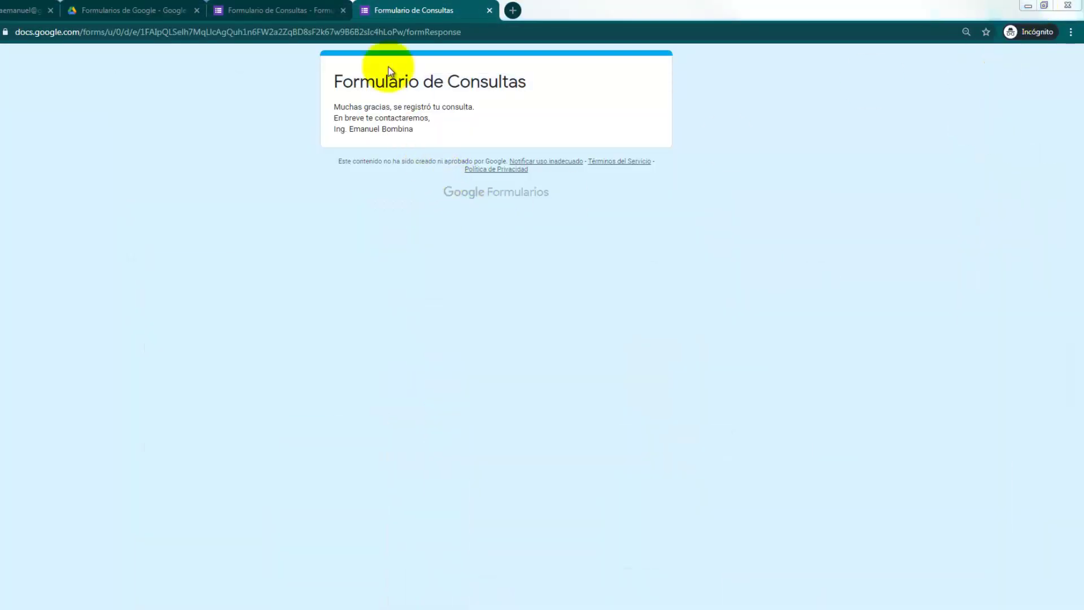
{"action": "left_click", "coordinate": [282, 12]}
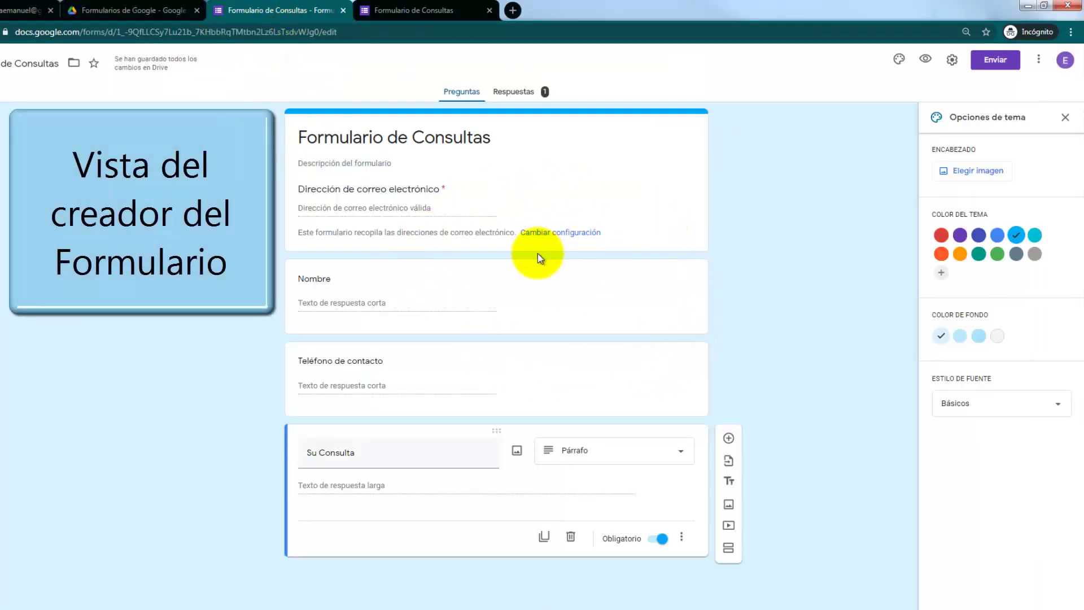
{"action": "left_click", "coordinate": [514, 93]}
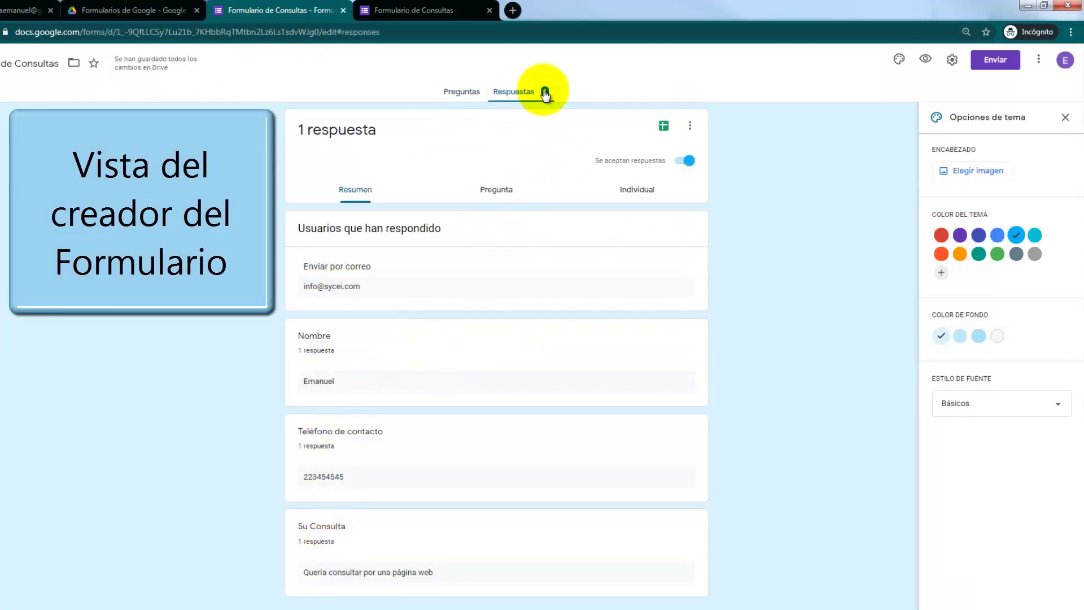
{"action": "left_click", "coordinate": [492, 196]}
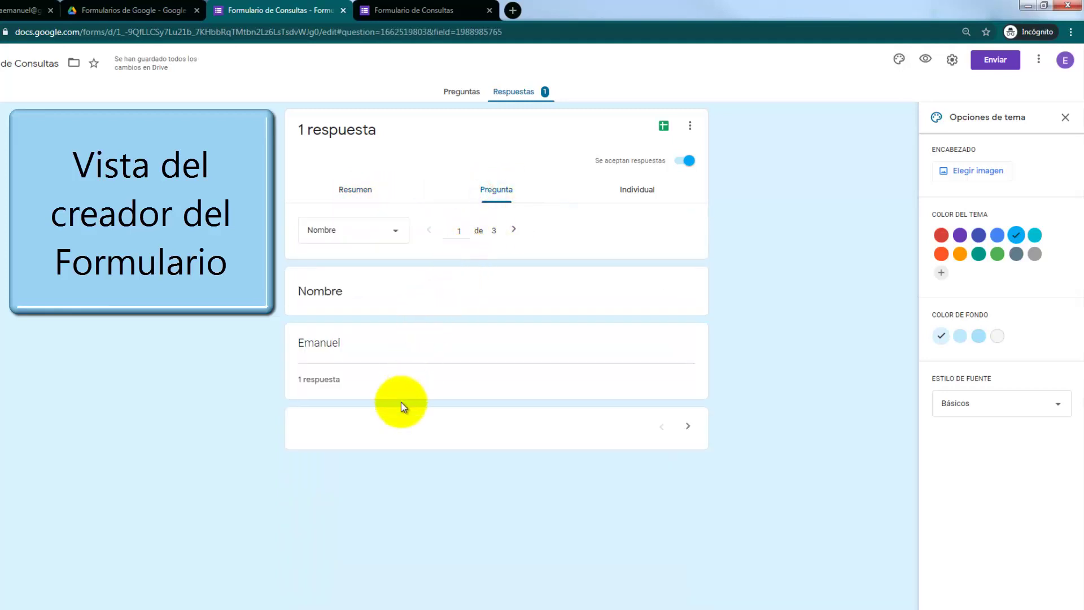
{"action": "left_click", "coordinate": [640, 195]}
{"action": "scroll", "coordinate": [463, 547], "scroll_direction": "down", "scroll_amount": 1}
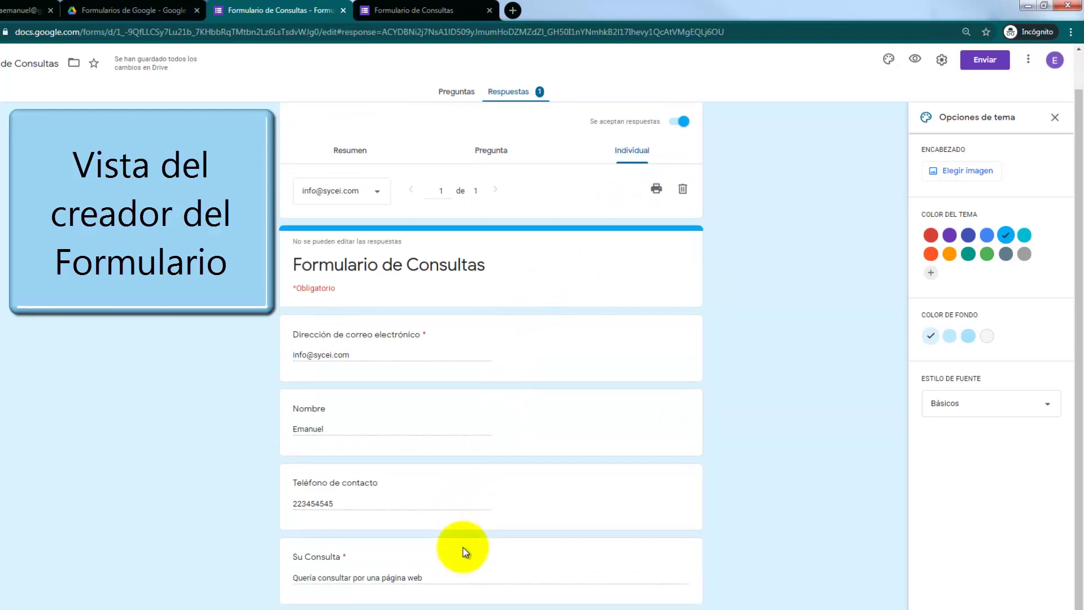
{"action": "scroll", "coordinate": [462, 547], "scroll_direction": "up", "scroll_amount": 1}
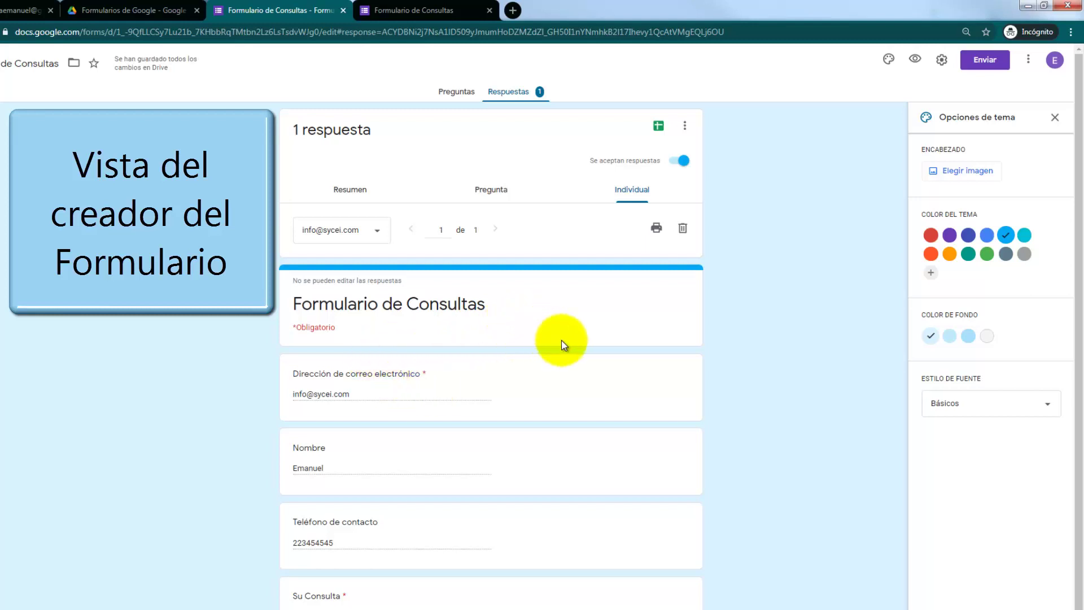
Step: Link the responses to a new spreadsheet using Crear una hoja de cálculo
{"action": "left_click", "coordinate": [355, 193]}
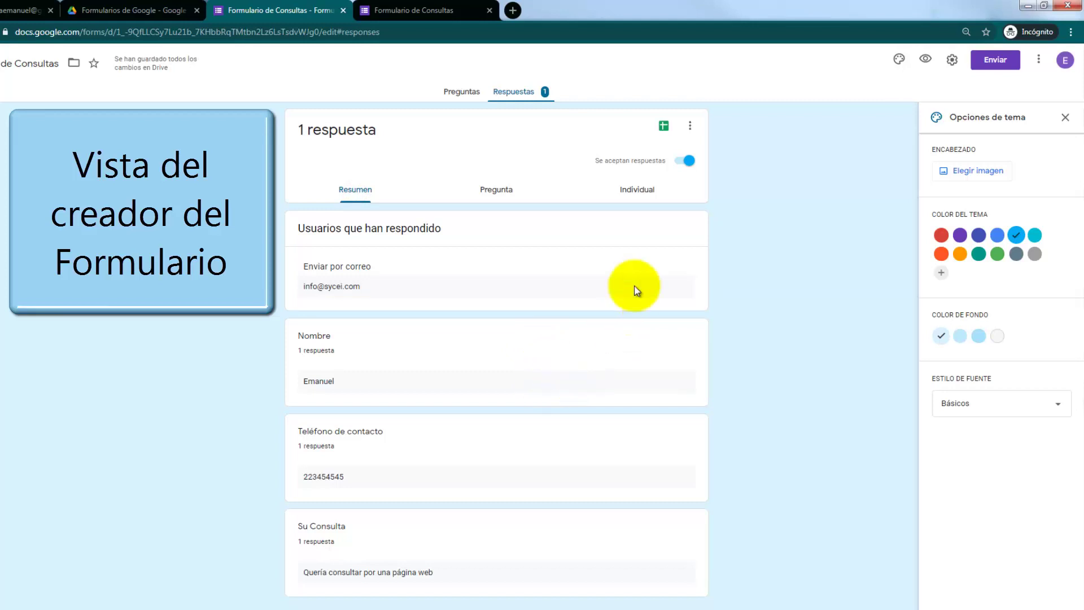
{"action": "left_click", "coordinate": [669, 133]}
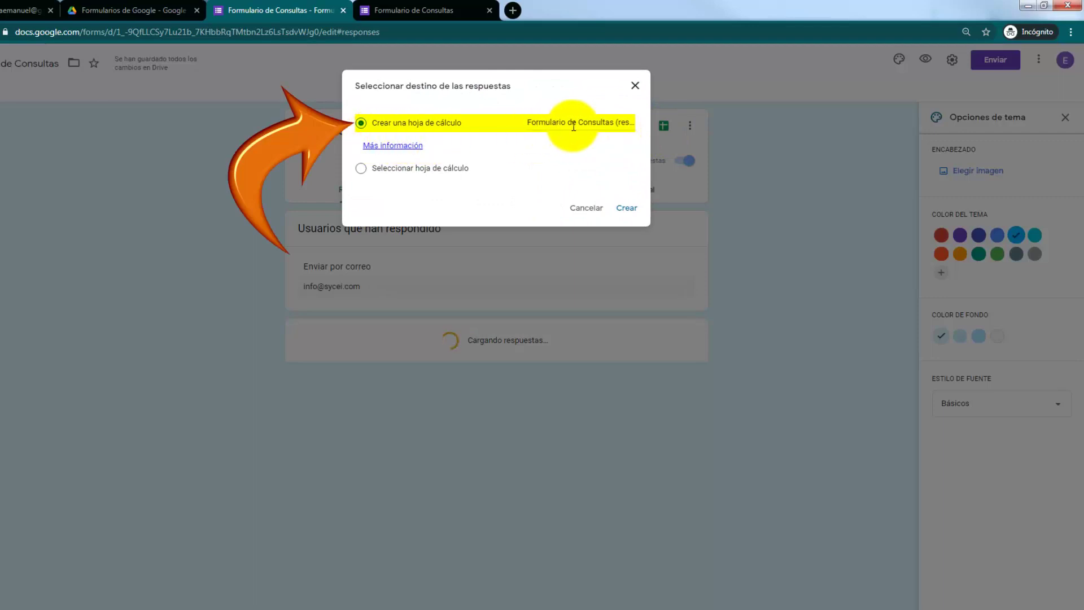
{"action": "left_click", "coordinate": [627, 208]}
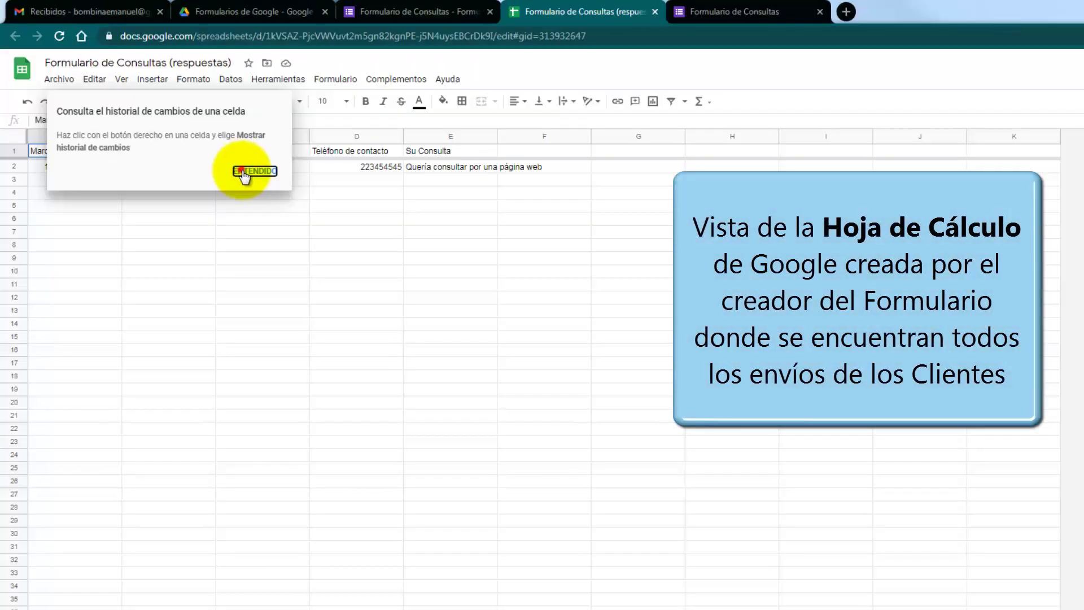
Step: Dismiss the change-history tip to reveal the test response in row 2 of 'Formulario de Consultas (respuestas)'
{"action": "left_click", "coordinate": [254, 171]}
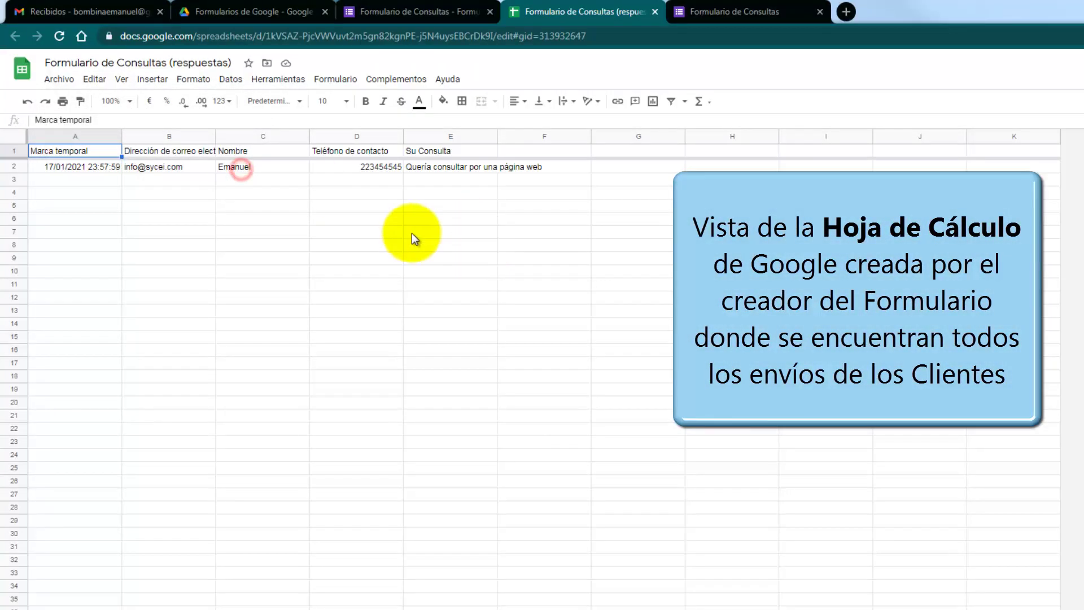